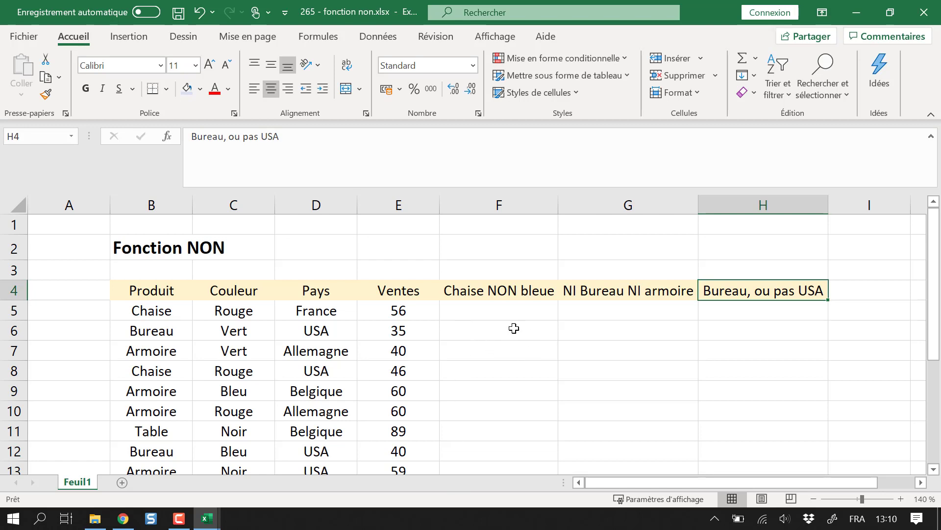
- Review the Produit, Couleur, Pays and Ventes columns of the sales table
left_click(502, 327)
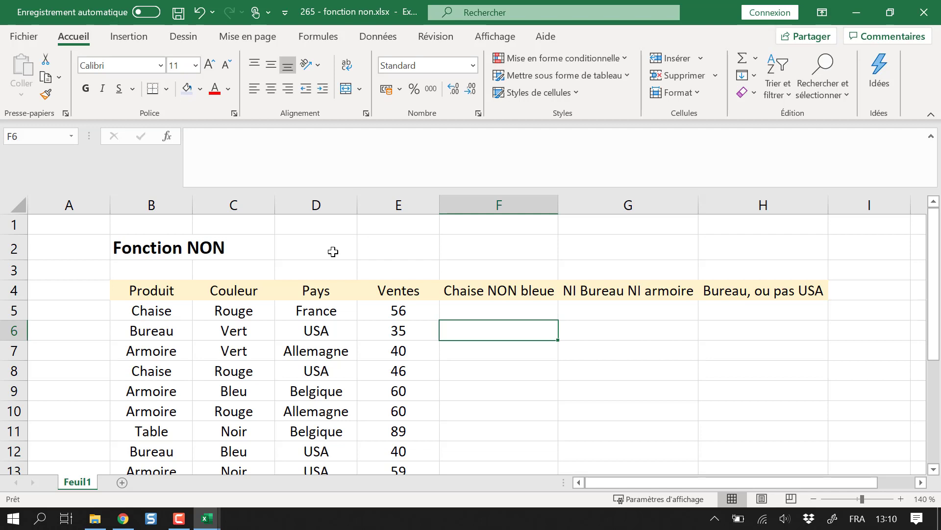
left_click(467, 312)
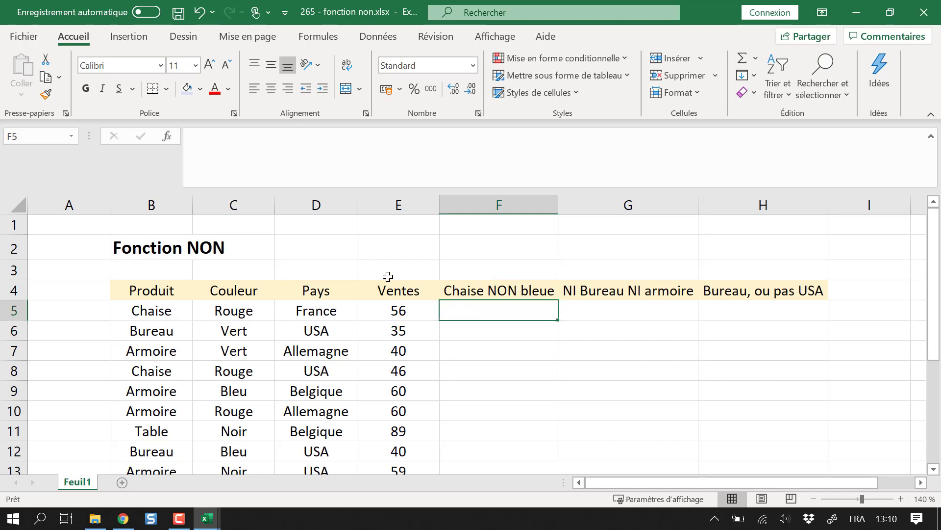
left_click_drag(160, 298, 500, 310)
left_click(142, 332)
left_click_drag(240, 313, 240, 373)
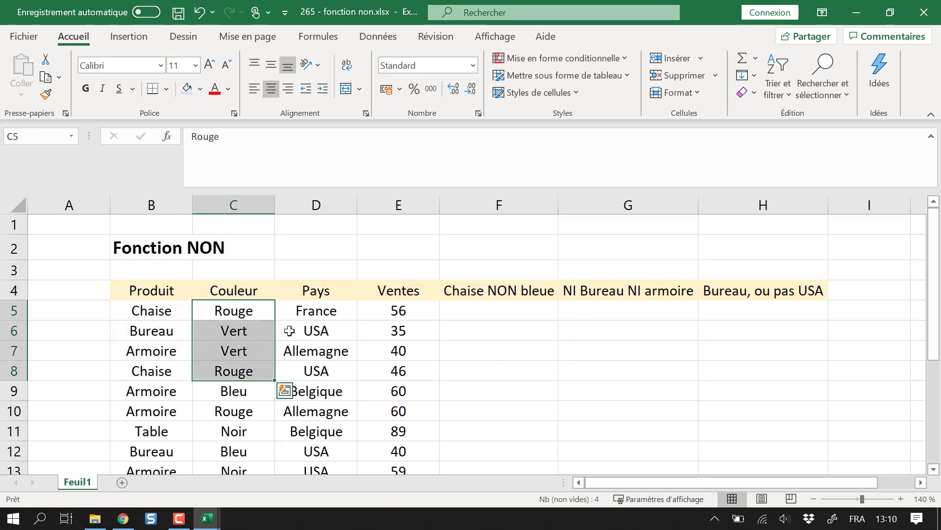
left_click_drag(292, 330, 311, 390)
left_click_drag(399, 309, 400, 391)
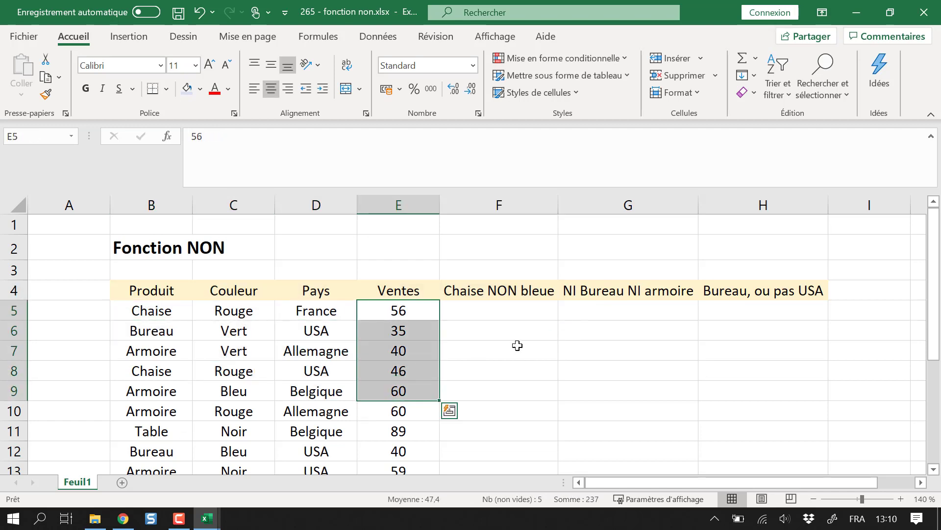
- Enter the formula =SI(VRAI;"OK";"Pas ok") in cell F5 under Chaise NON bleue
left_click(522, 311)
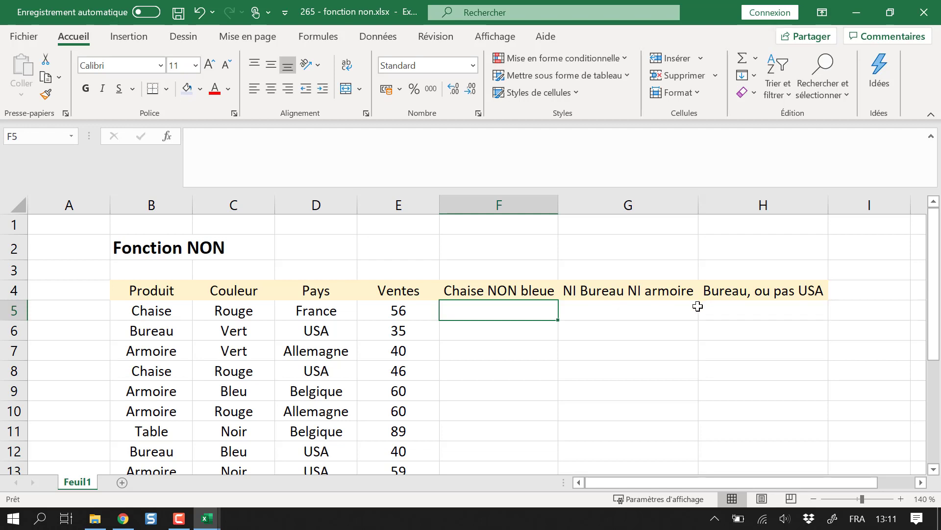
type("=si(")
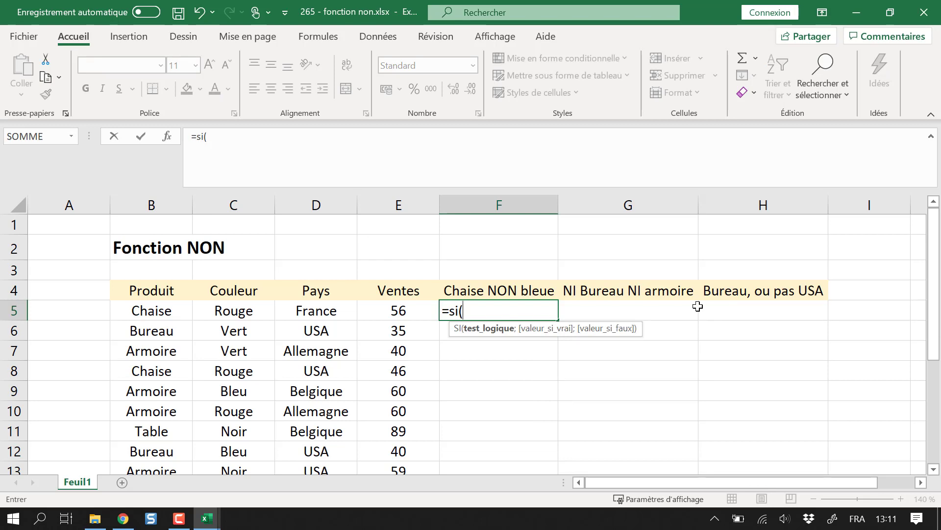
type("VRAI")
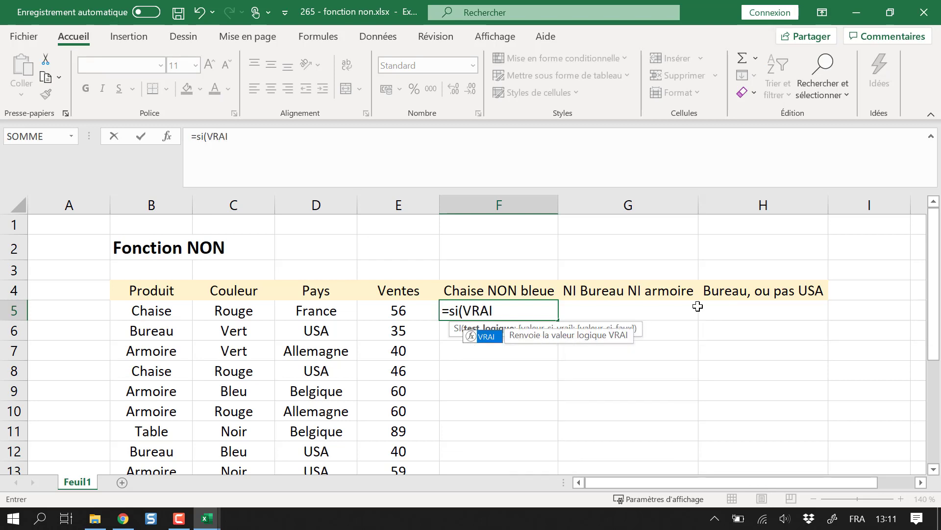
type(";")
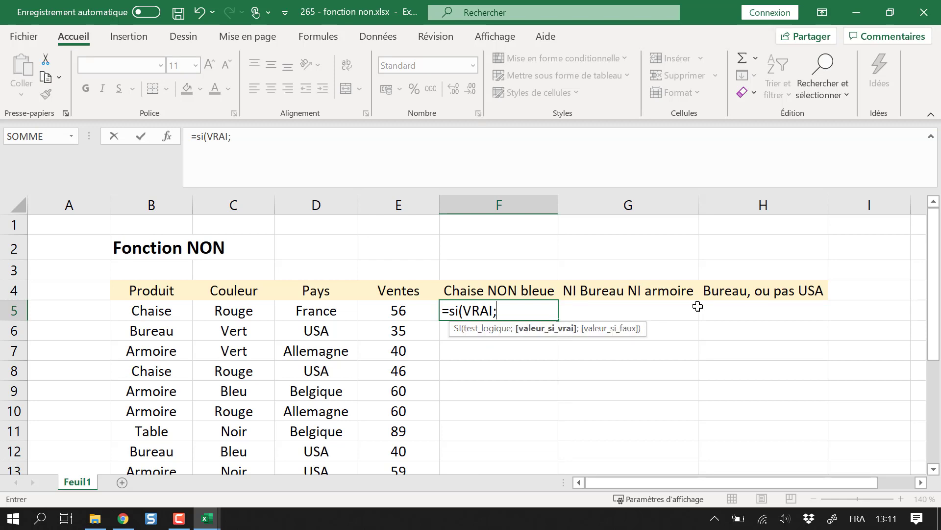
type("\"OK\";\"Pas OK")
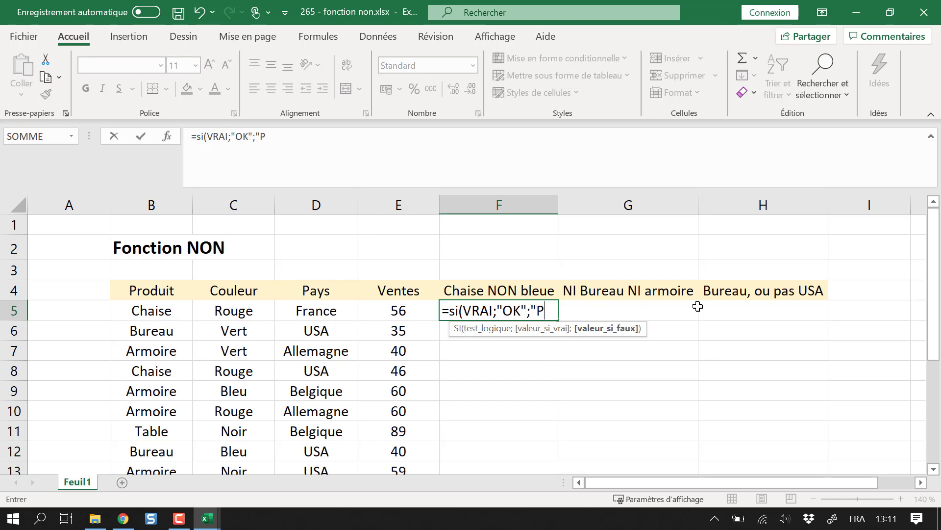
key("BackSpace")
key("BackSpace")
type("ok")
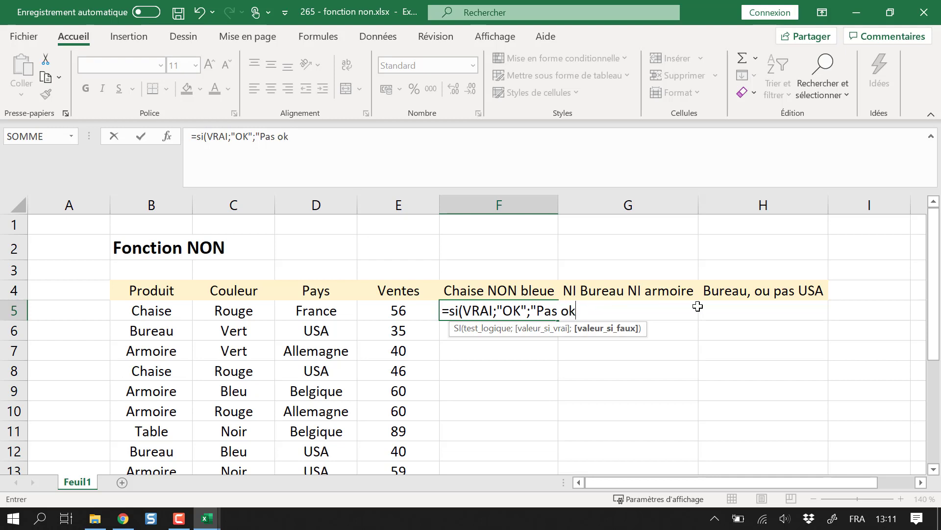
type("\")")
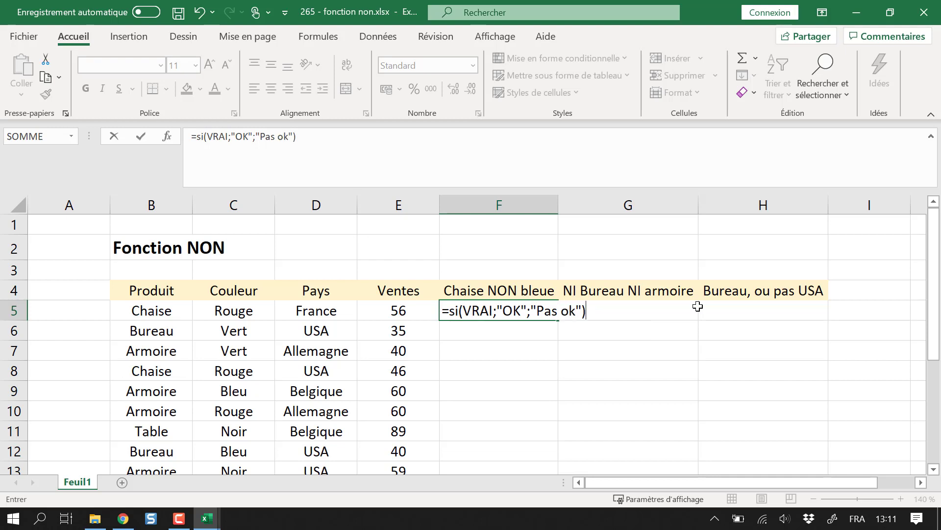
key("Return")
key("Up")
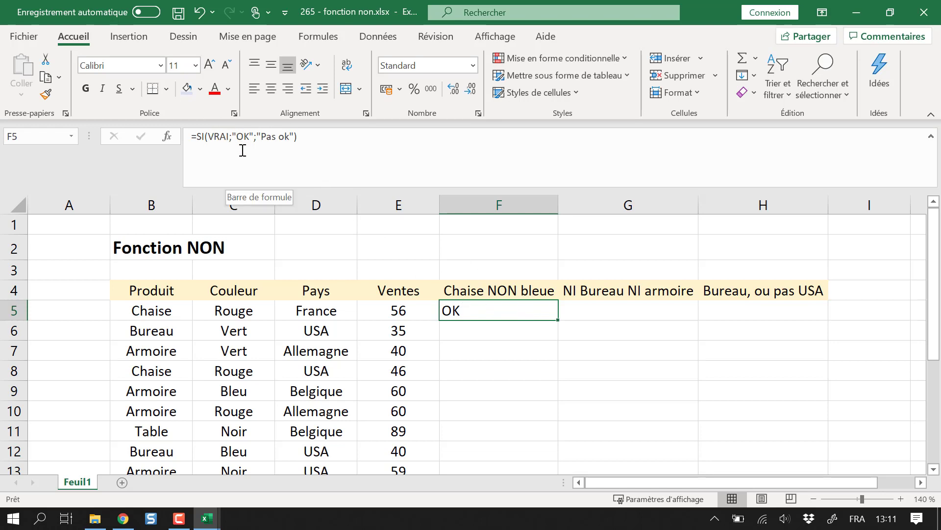
- Replace the VRAI test in F5's formula with an ET function whose first condition is B5="Chaise"
left_click(513, 290)
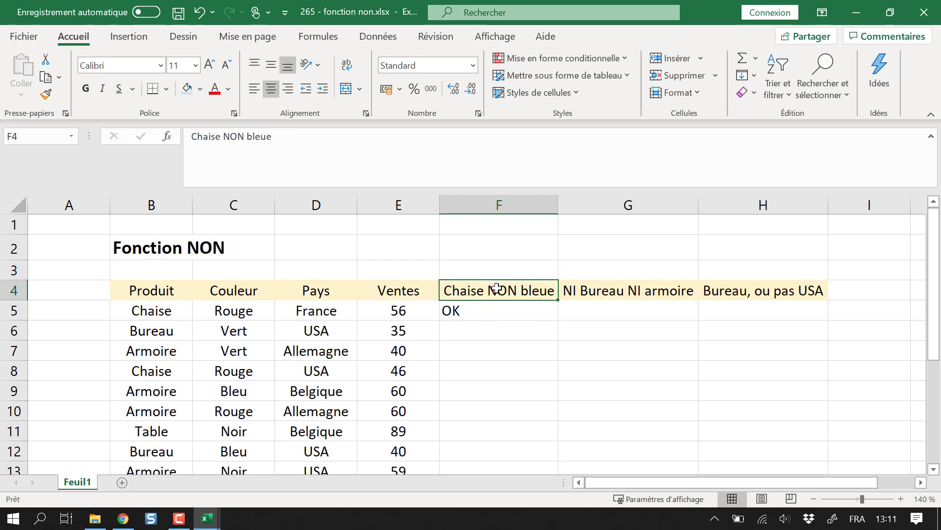
left_click(464, 308)
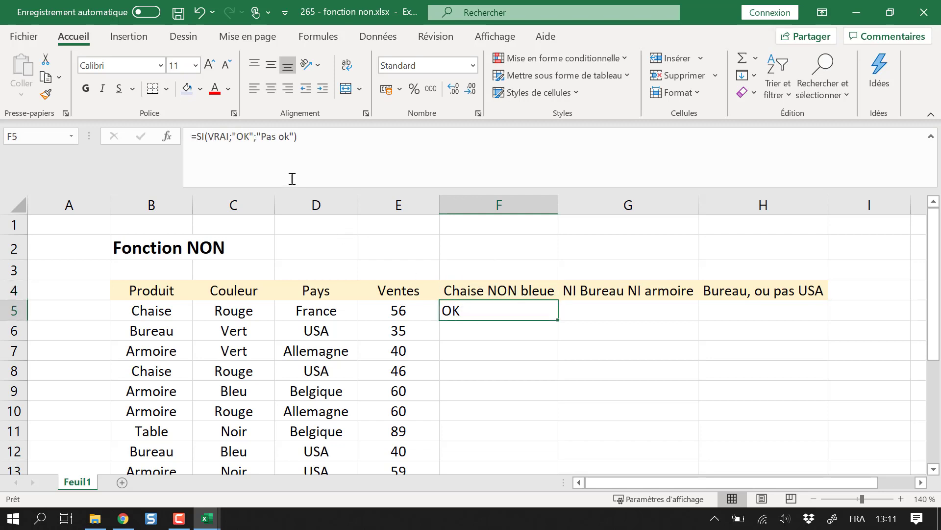
double_click(218, 136)
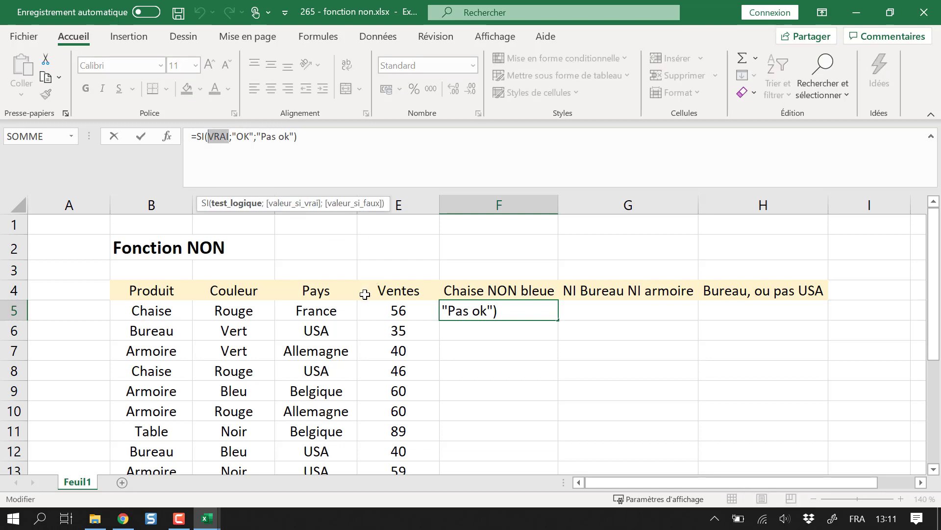
key("Delete")
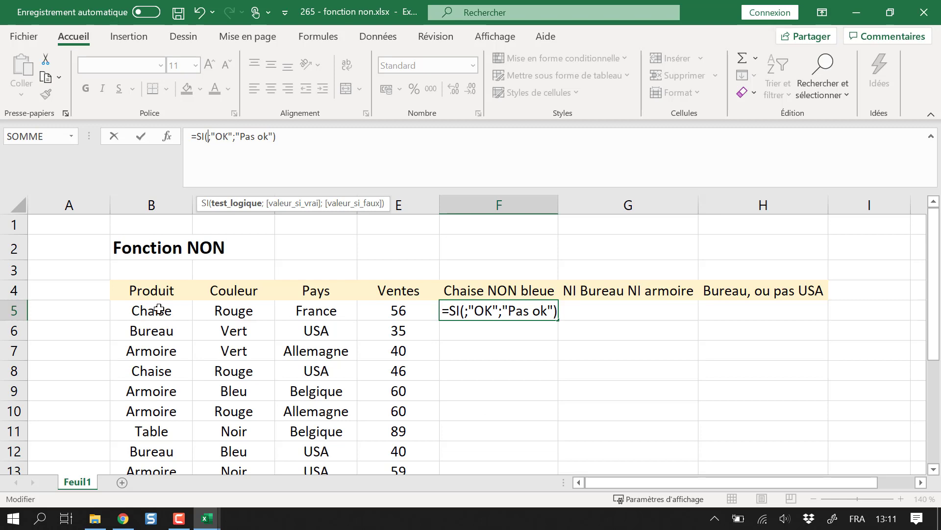
type("et(")
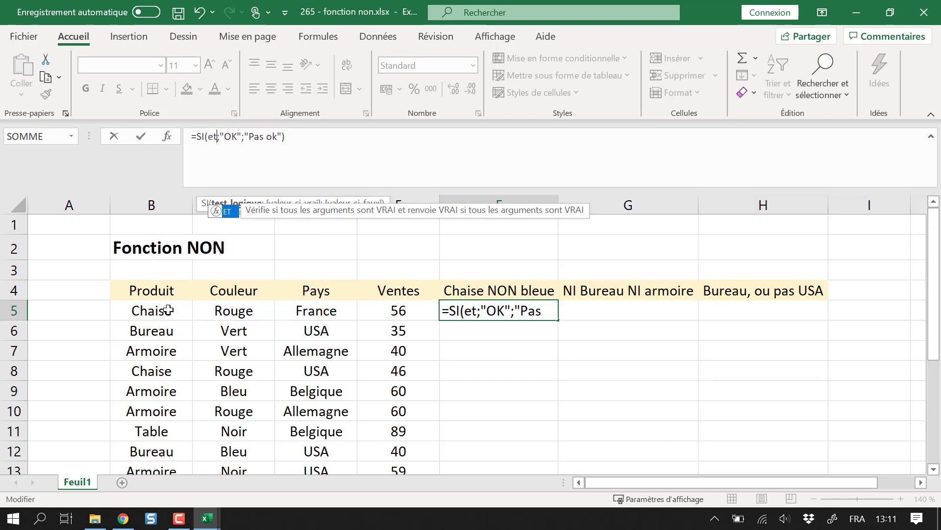
left_click(165, 311)
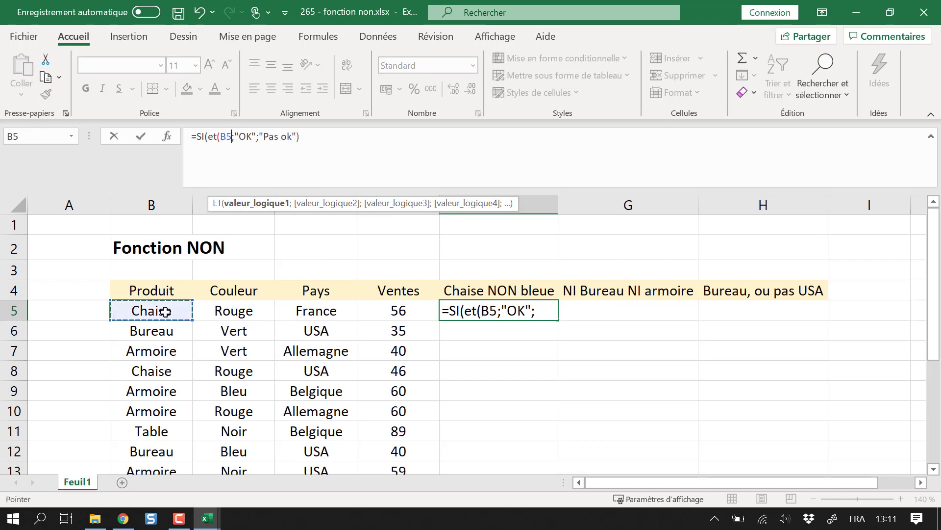
type("=\"Chasie\"")
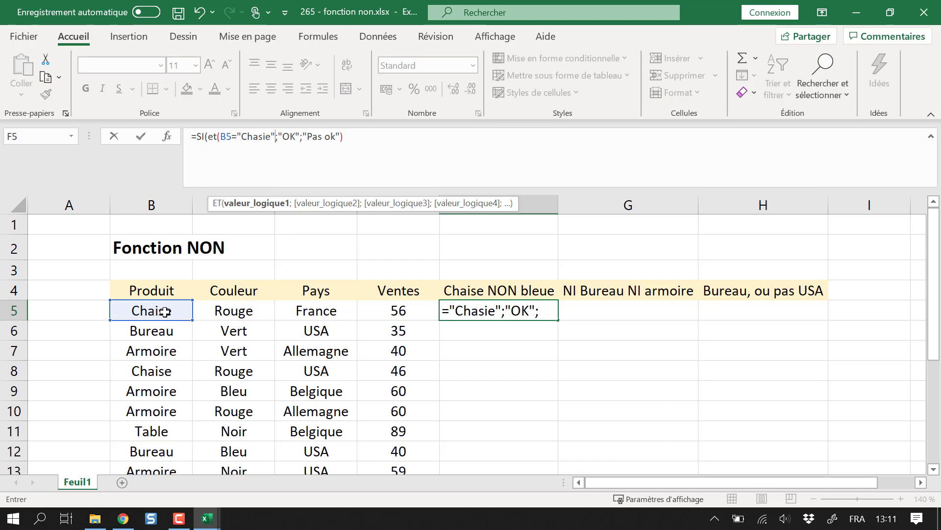
key("BackSpace")
key("BackSpace")
key("BackSpace")
key("BackSpace")
type("ise\")")
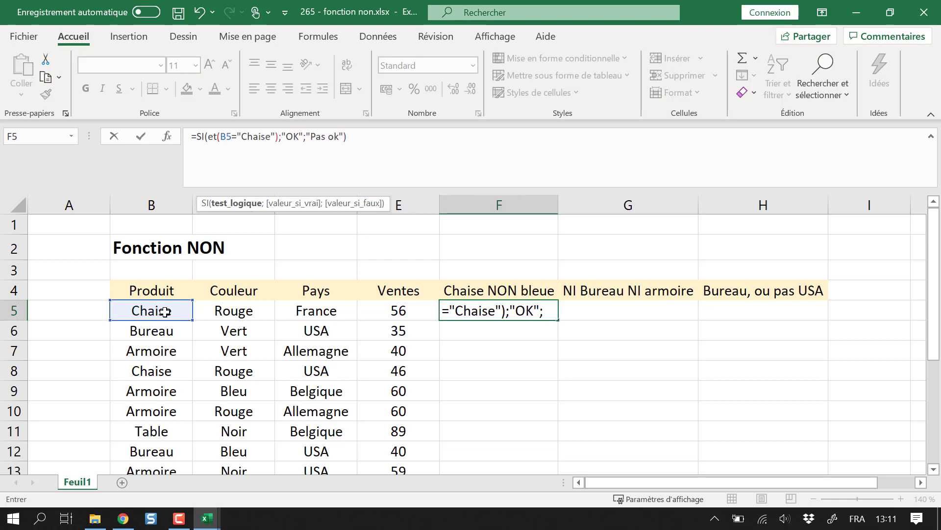
key("BackSpace")
type(";")
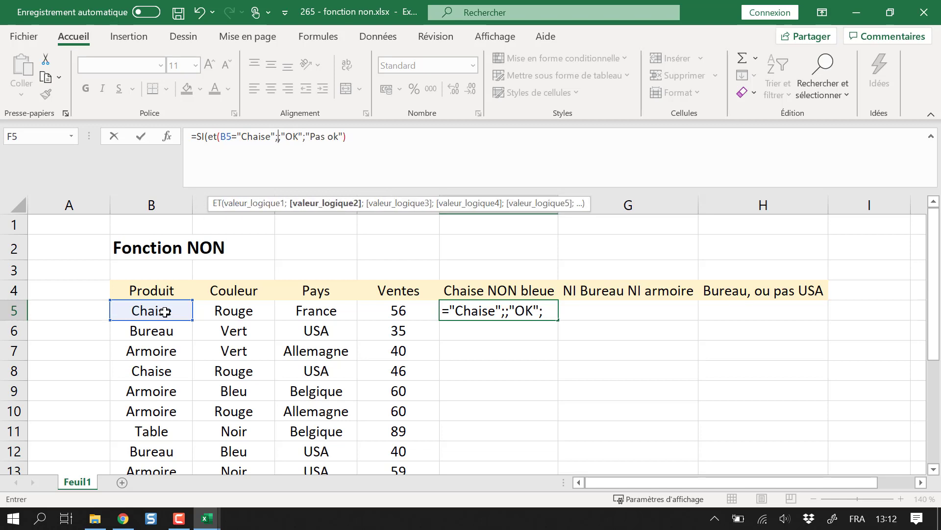
- Add C5="Bleu" as the second ET condition, close the function and enter the formula
left_click(240, 313)
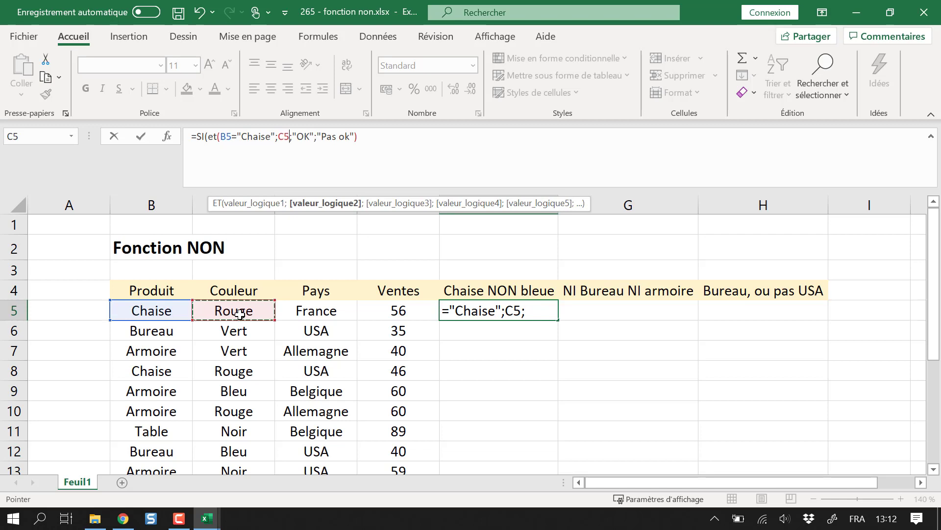
type("=\"Ble")
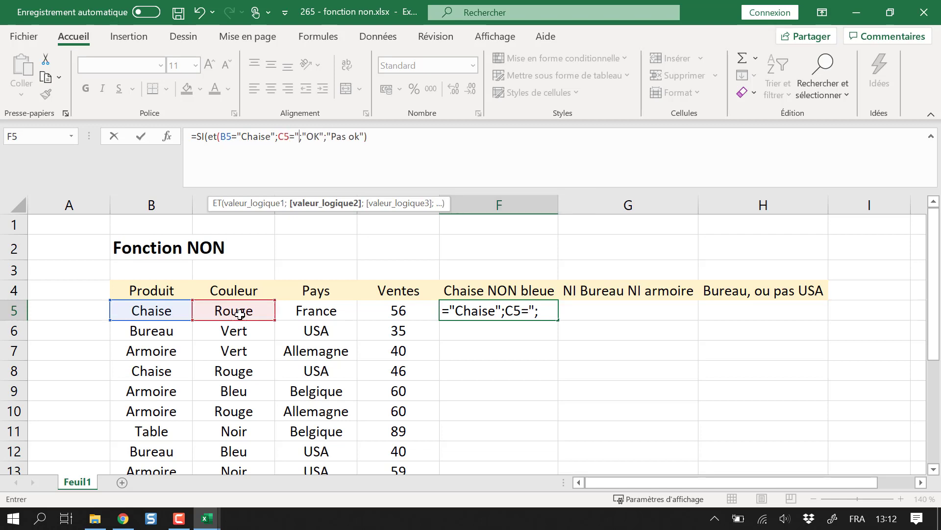
type("u\")")
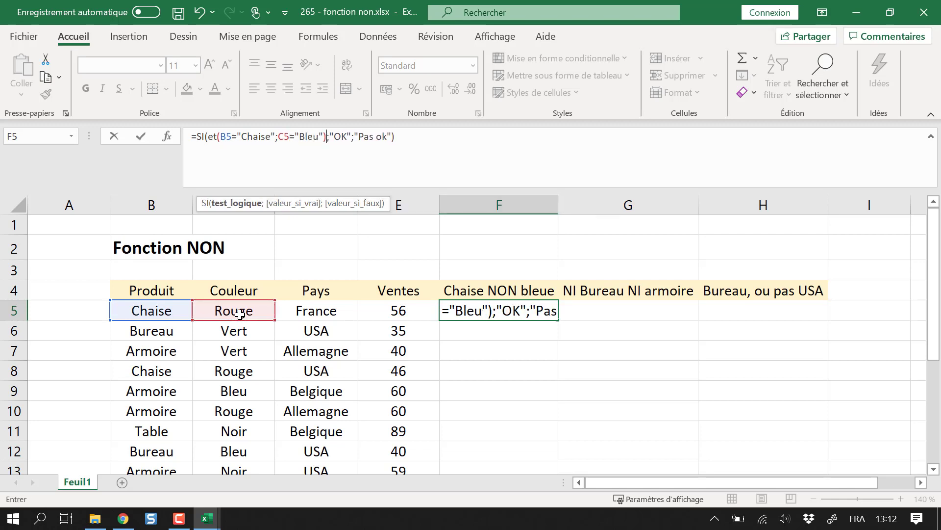
key("Return")
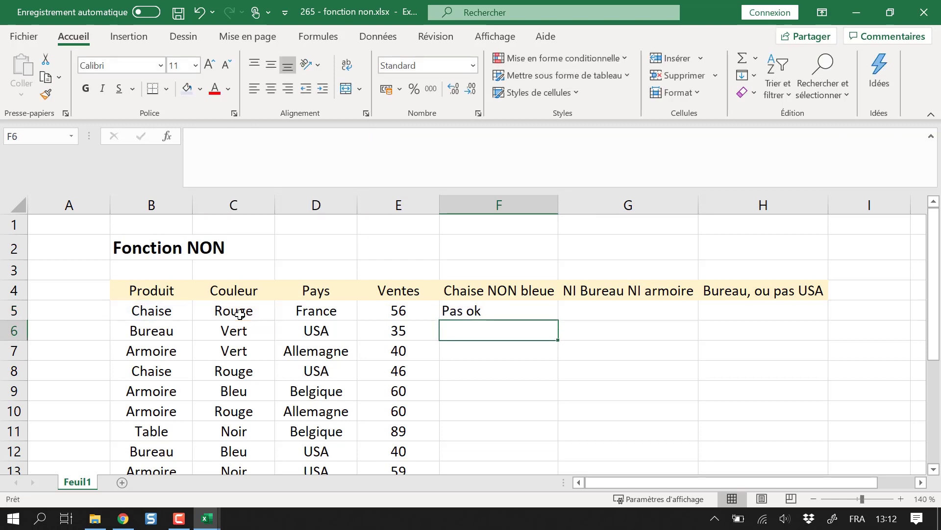
- Examine the B5="Chaise" and C5="Bleu" conditions inside the ET function of F5's formula
left_click(486, 308)
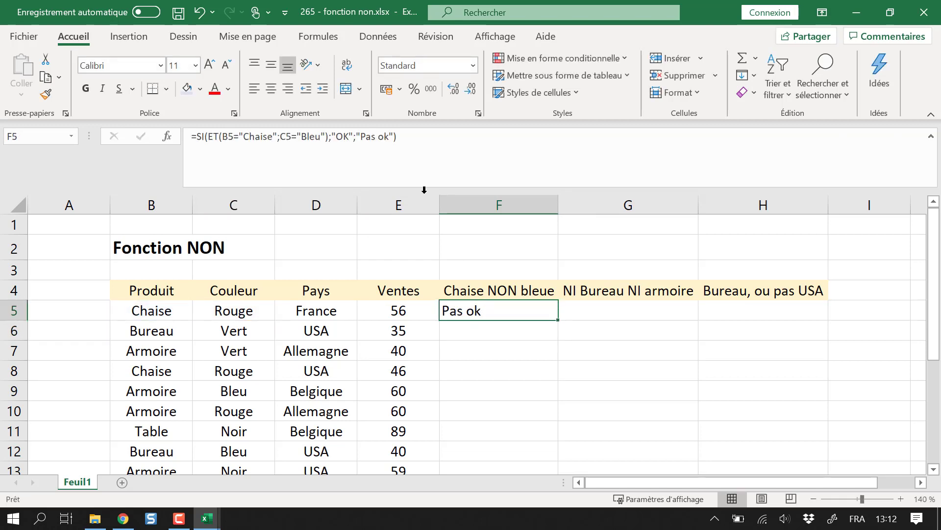
left_click(353, 137)
key("Escape")
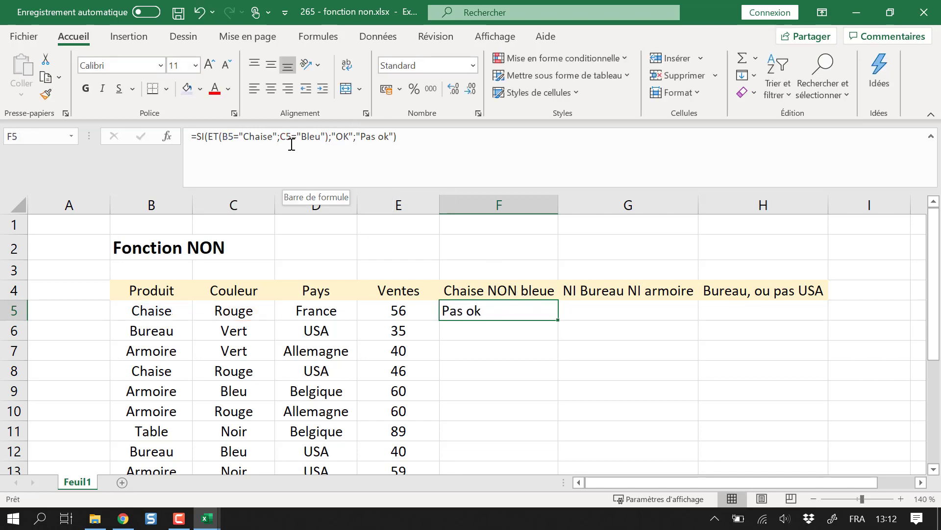
left_click(247, 137)
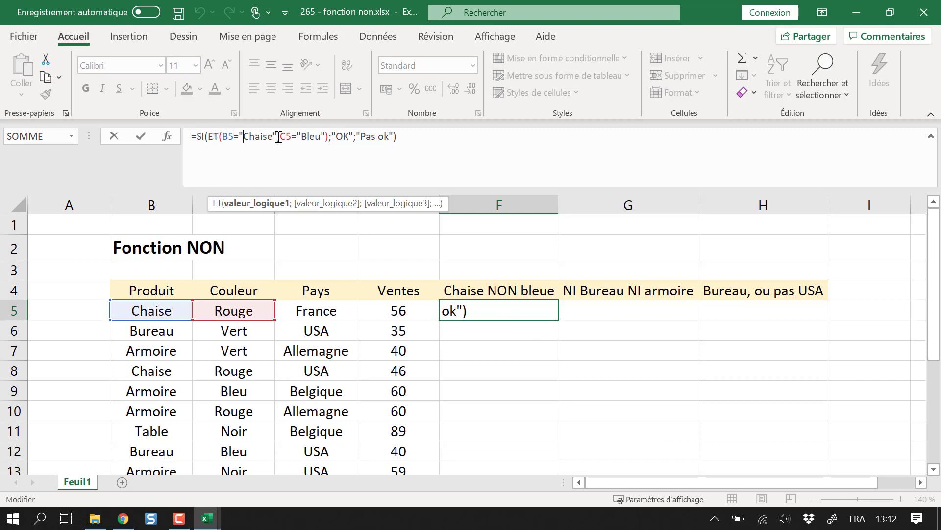
left_click_drag(278, 137, 224, 137)
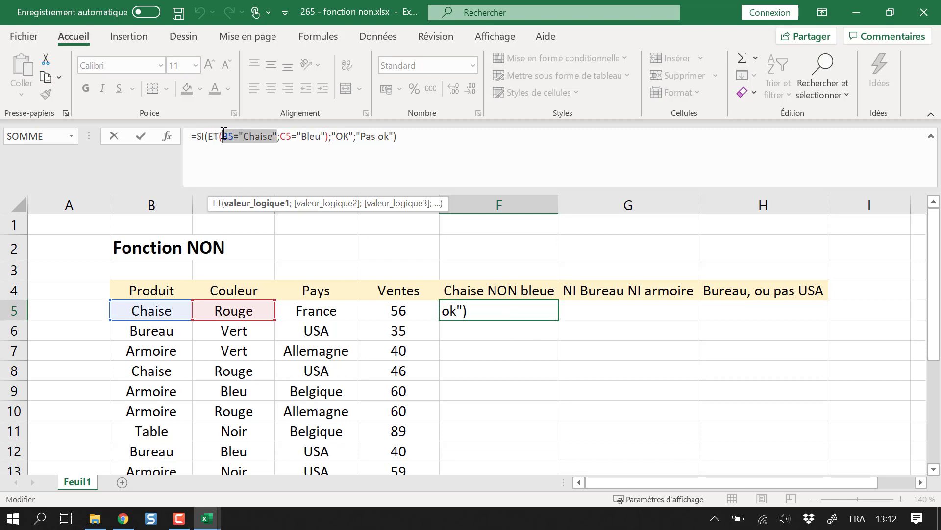
left_click(300, 137)
left_click_drag(280, 136, 323, 136)
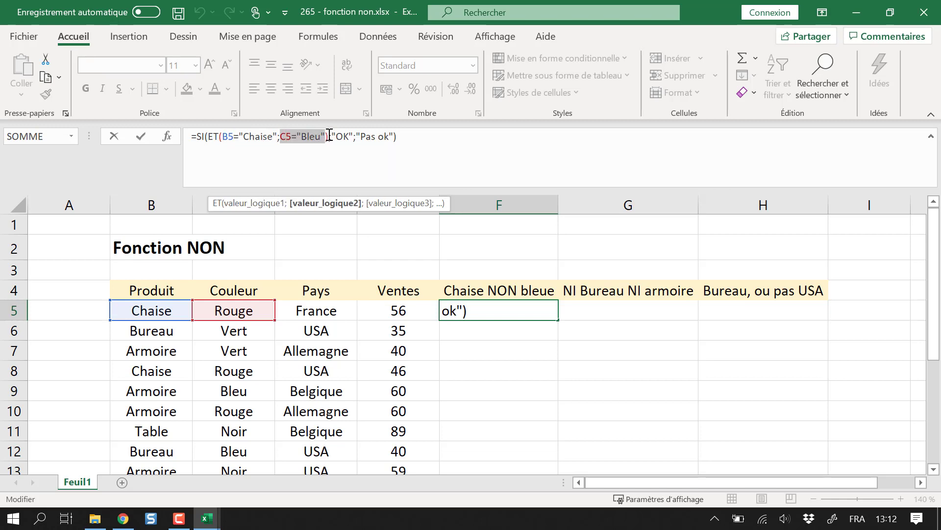
left_click_drag(330, 135, 325, 136)
- Wrap the C5="Bleu" condition of F5's formula in a NON function and enter the formula
left_click(282, 138)
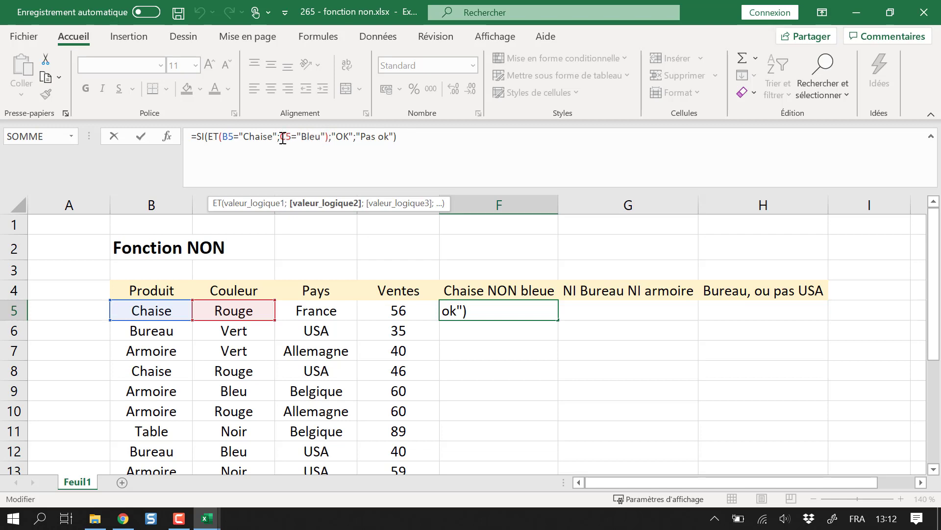
type("NON")
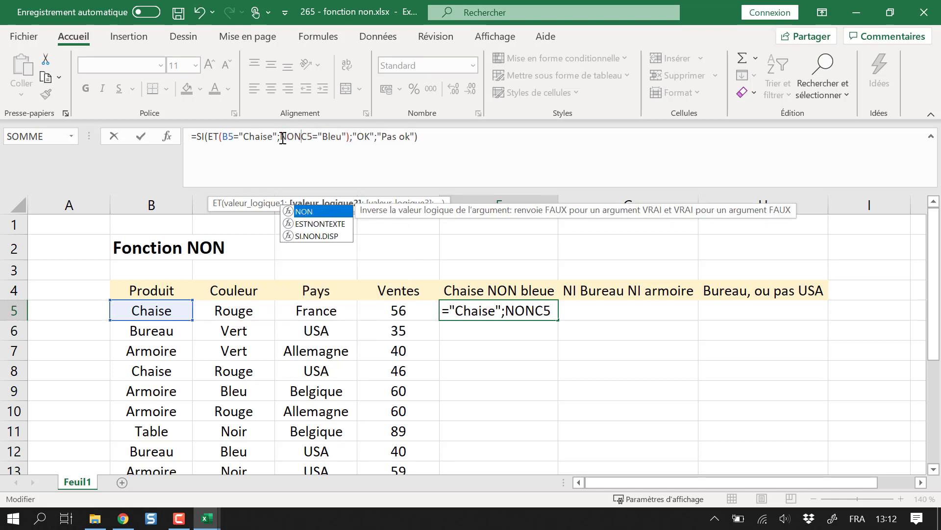
type("(")
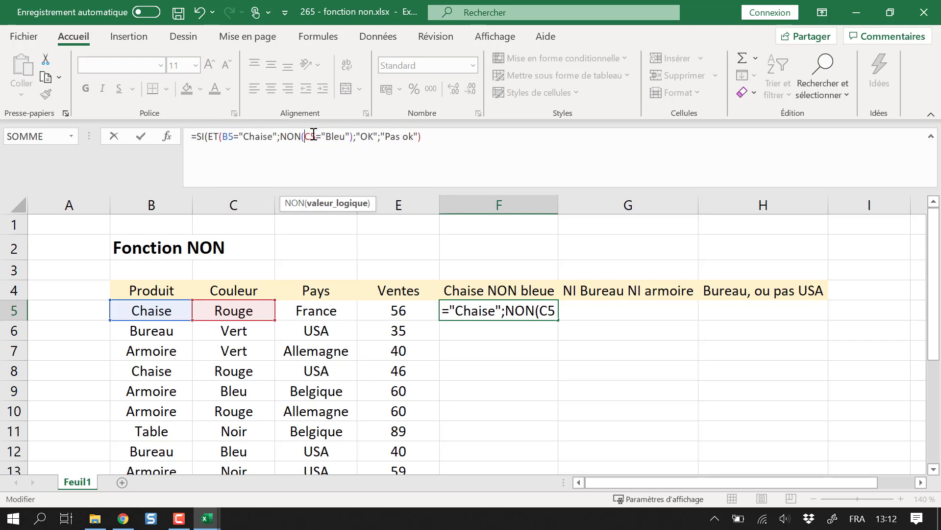
left_click(353, 132)
type(")")
key("Return")
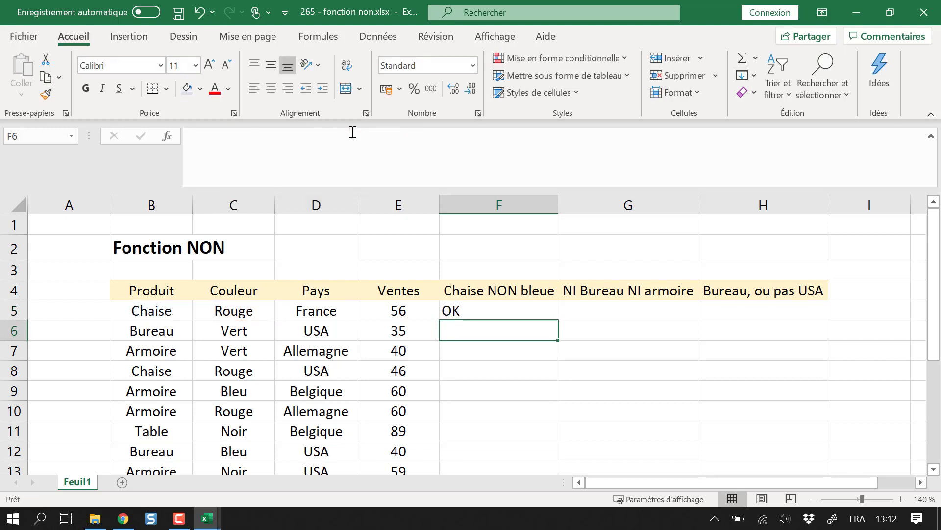
left_click(600, 239)
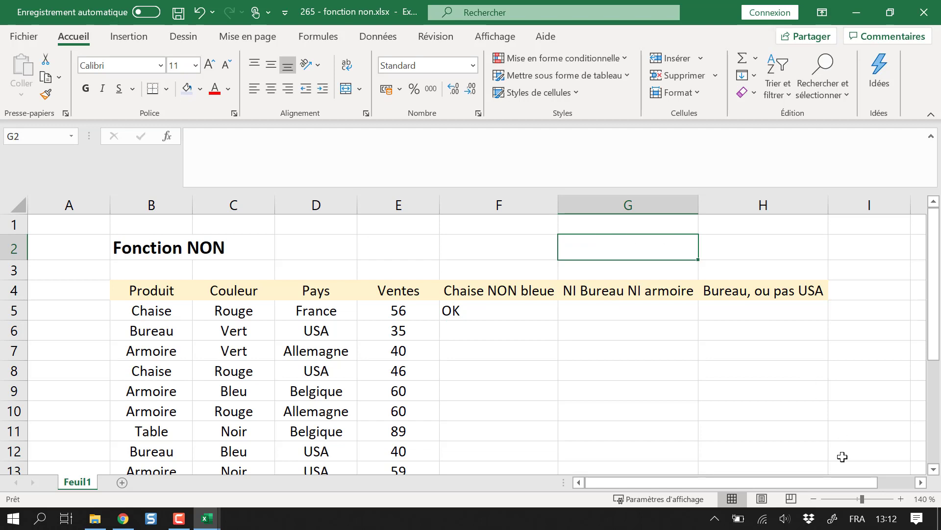
- Enter VRAI in cell J2 and FAUX in cell J3, beside the table
left_click(921, 482)
left_click(921, 482)
left_click(921, 481)
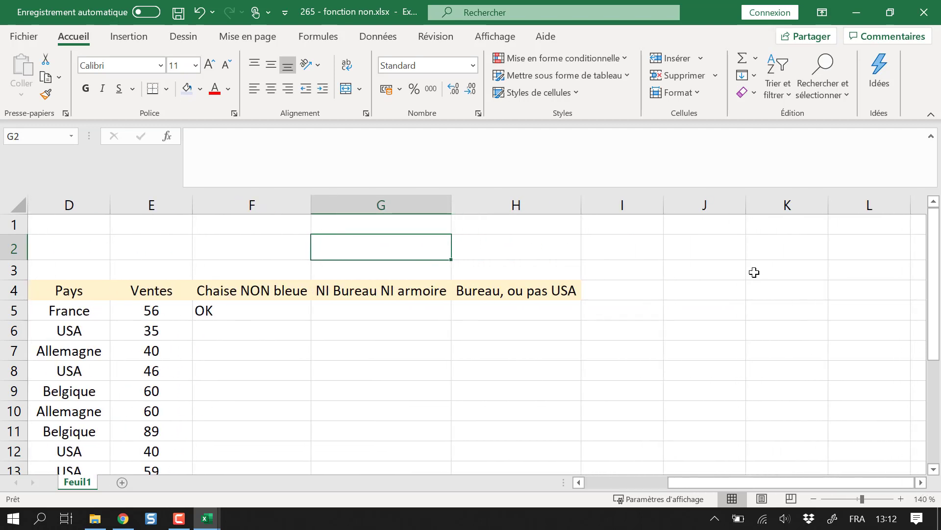
left_click(722, 250)
type("VRAI")
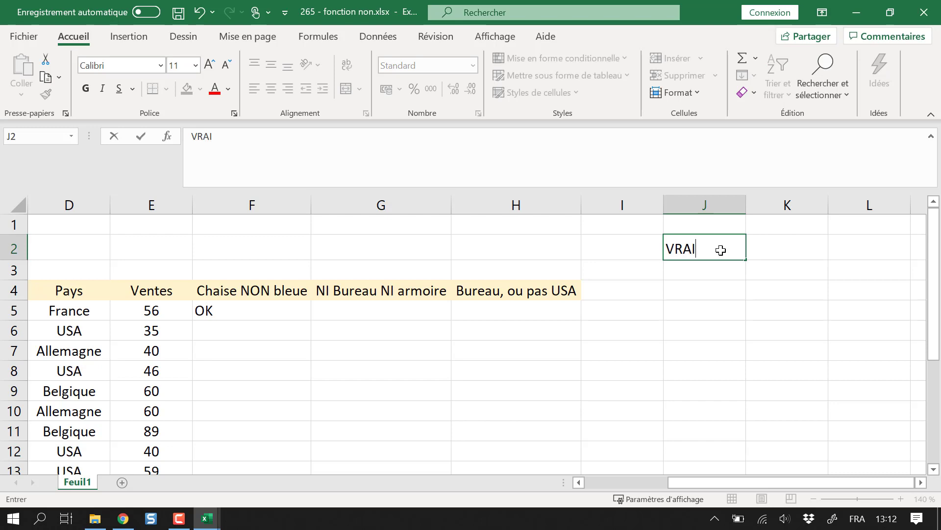
key("Return")
type("FAUX")
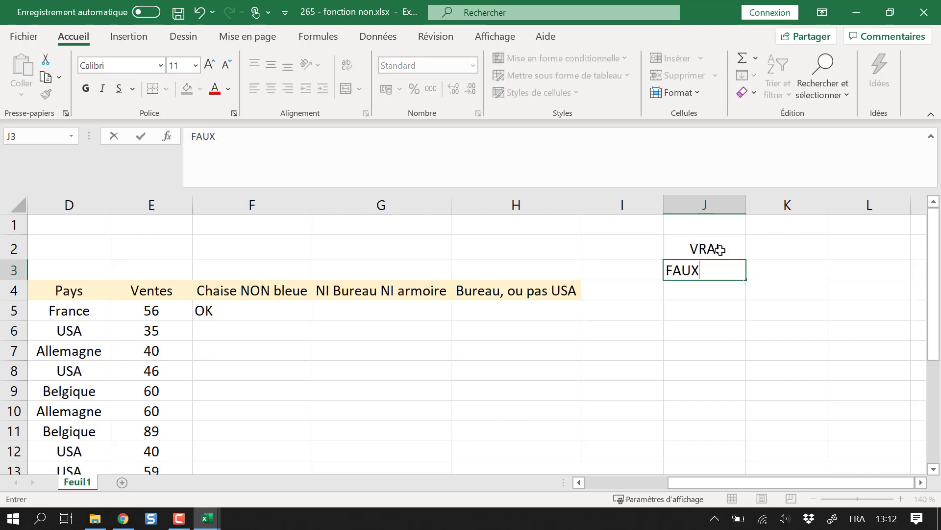
key("Return")
key("Up")
left_click(719, 249)
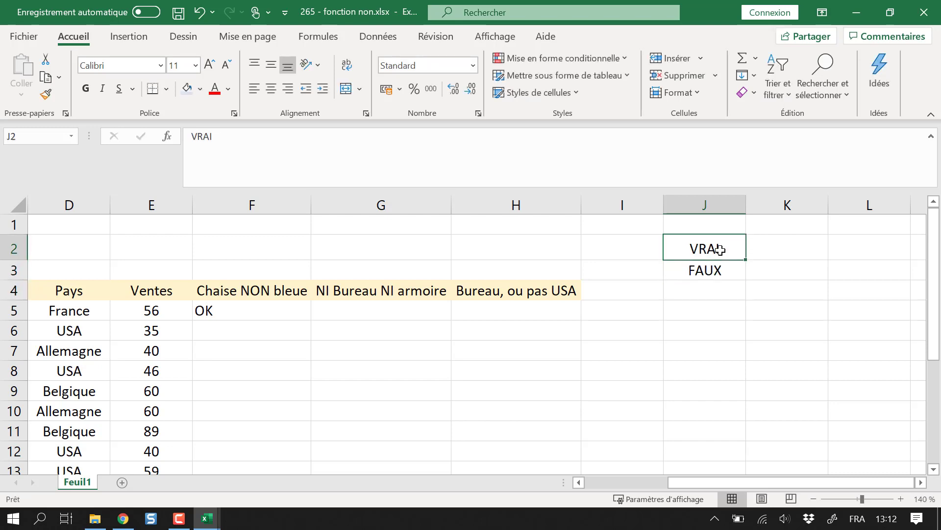
- Enter a NON formula in K2 that inverts the logical value in J2
key("Right")
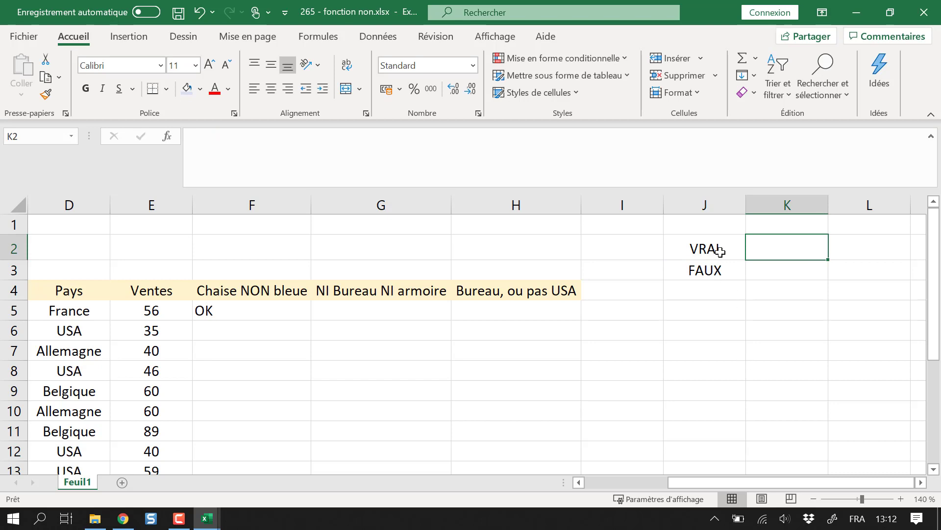
left_click(719, 249)
left_click(798, 237)
type("=non(")
key("Left")
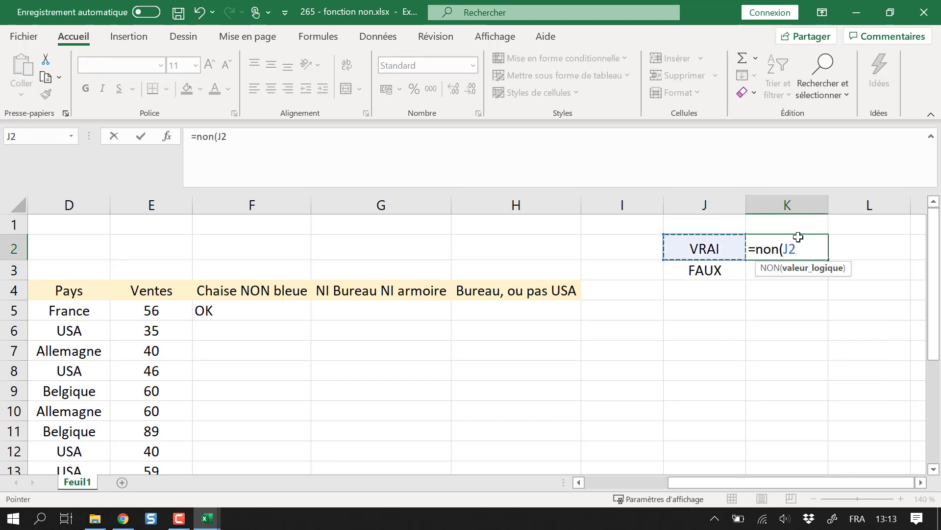
type(")")
key("Return")
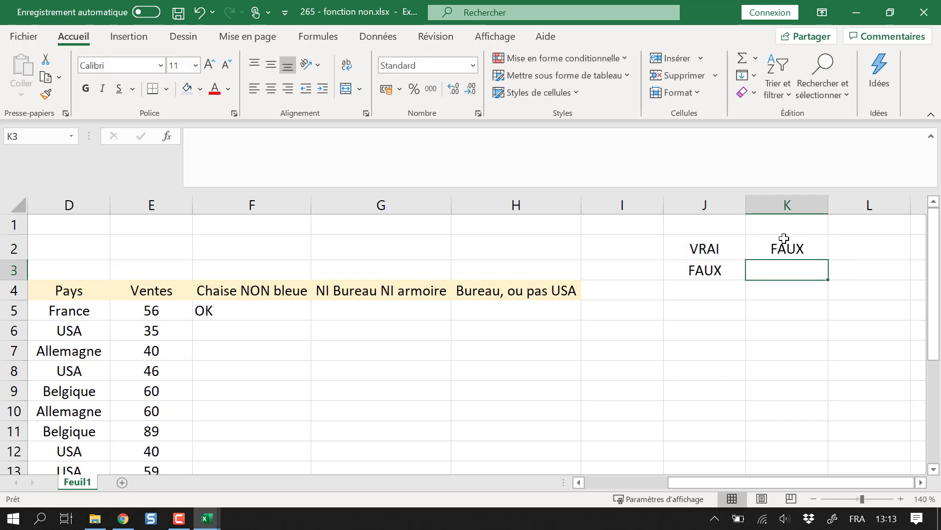
- Copy K2's NON formula down to K3 to invert the FAUX value in J3
left_click(787, 245)
left_click(714, 269)
left_click(808, 253)
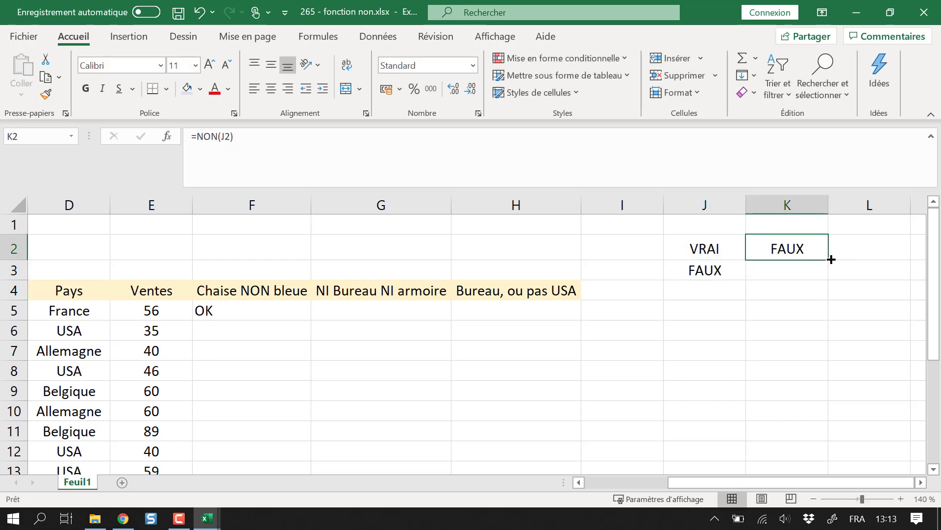
left_click_drag(827, 259, 822, 282)
- Examine the NON(C5="Bleu") condition inside F5's formula, keeping the formula as it is
left_click_drag(806, 482, 723, 482)
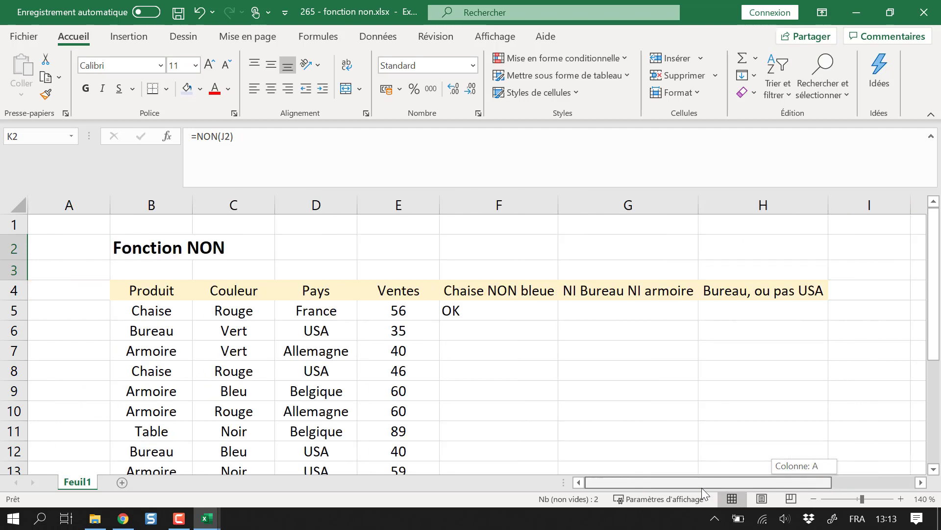
left_click(466, 314)
left_click(294, 136)
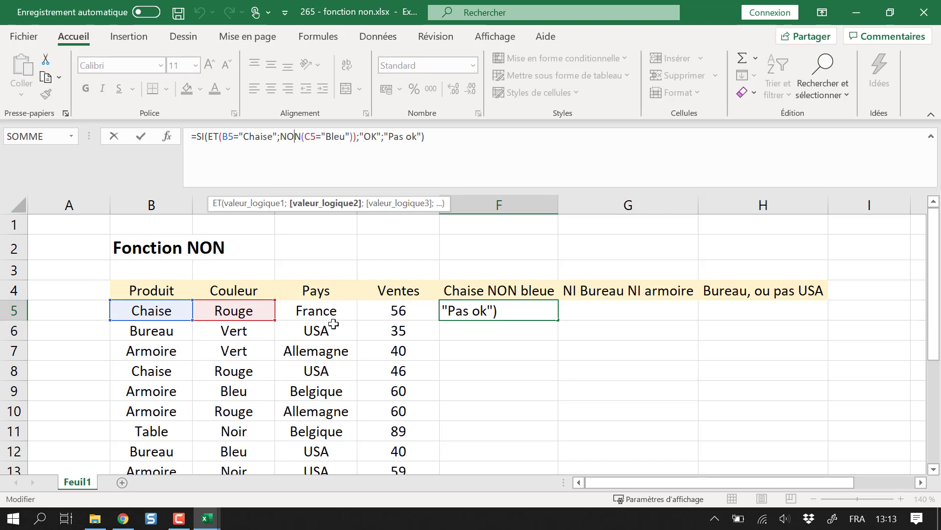
left_click(310, 136)
left_click_drag(354, 136, 293, 136)
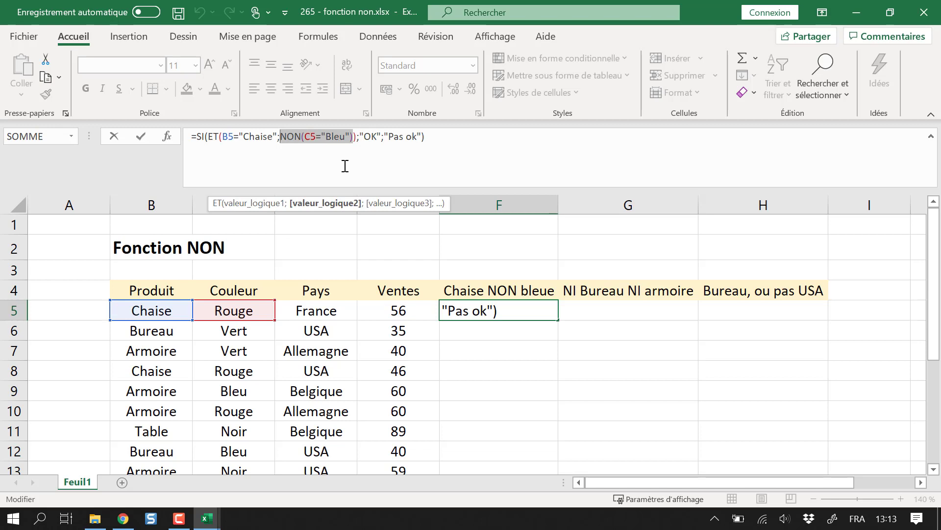
key("Return")
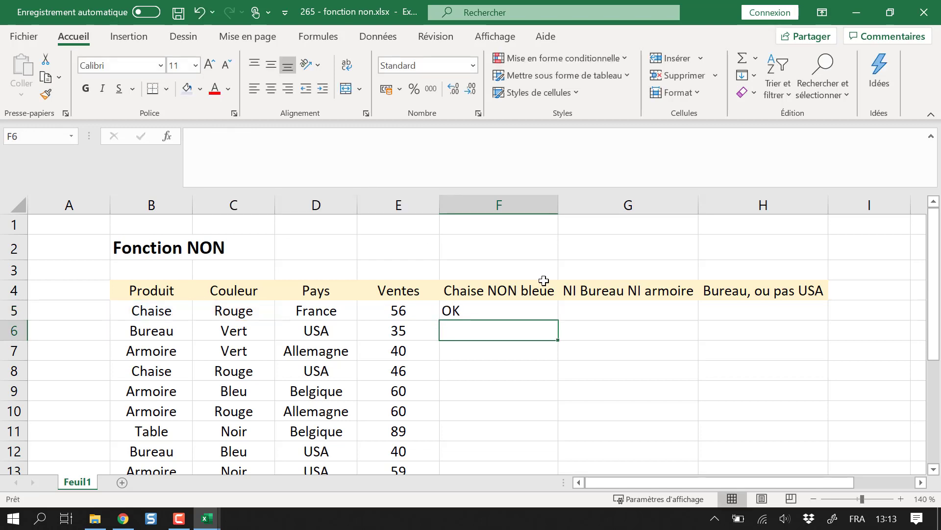
- Fill F5's formula down the "Chaise NON bleue" column and check the flagged rows against their product and colour
left_click(538, 315)
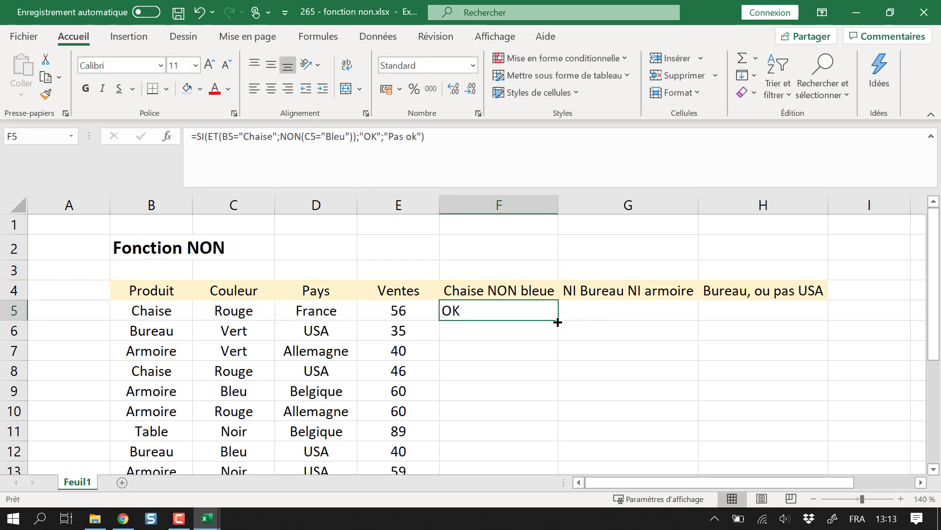
double_click(557, 322)
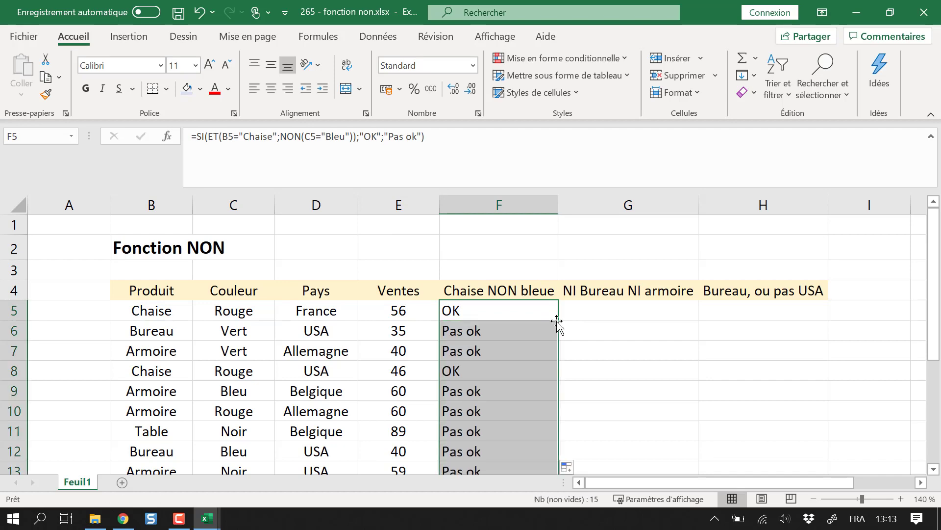
left_click(484, 311)
left_click(479, 370)
scroll(479, 369, "down", 3)
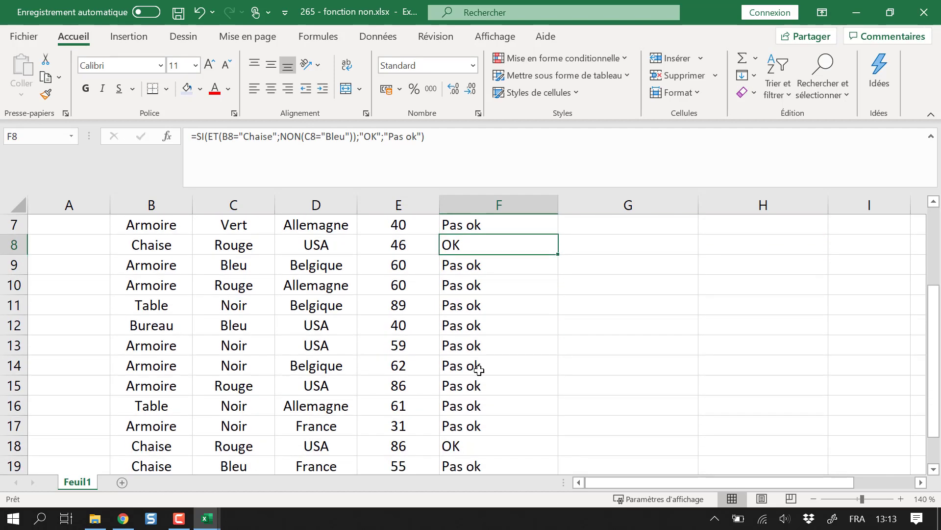
left_click(462, 385)
left_click_drag(155, 408, 454, 402)
scroll(626, 411, "up", 3)
- Examine the ET logical test and the "OK" value-if-true argument in F5's SI formula
left_click(613, 312)
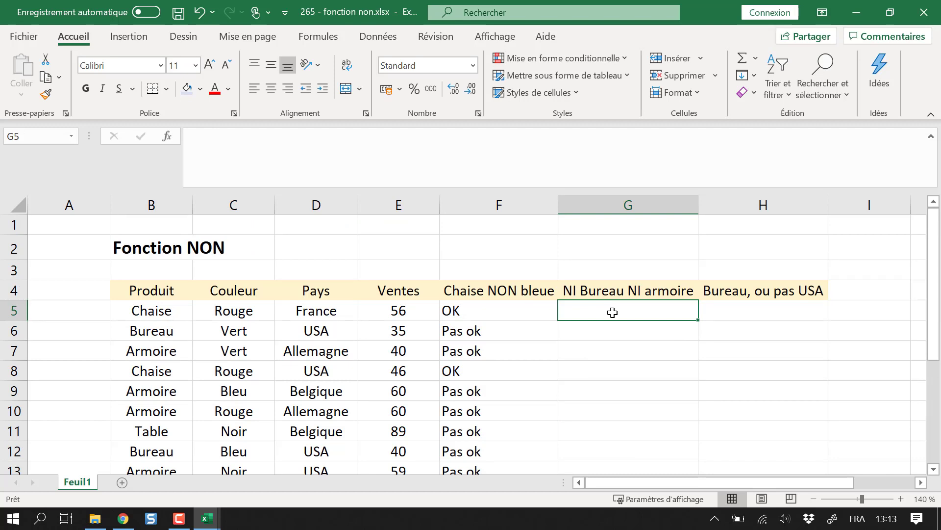
left_click(601, 344)
left_click(476, 313)
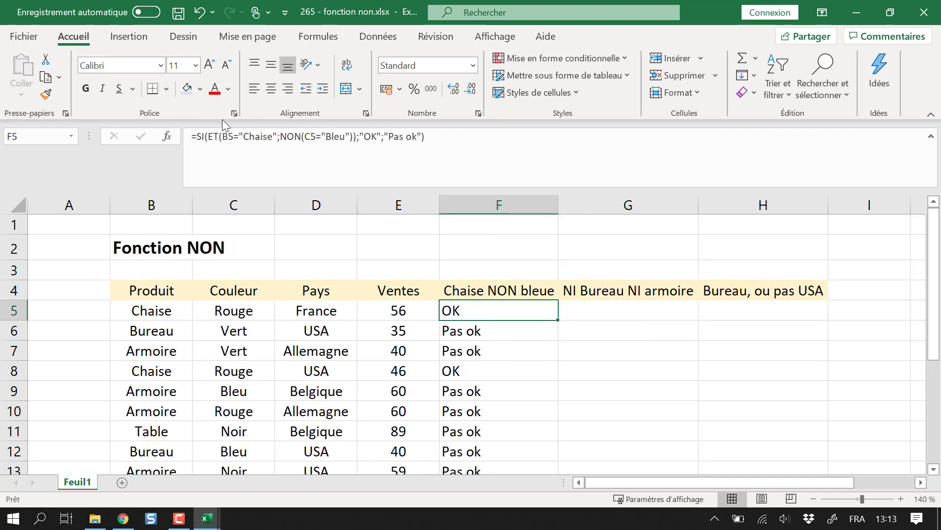
left_click_drag(207, 136, 366, 137)
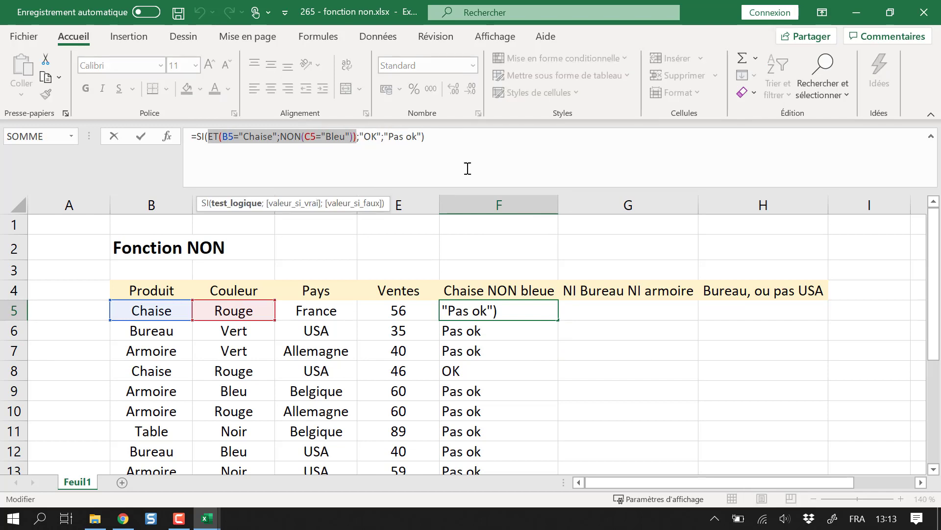
left_click_drag(387, 136, 363, 137)
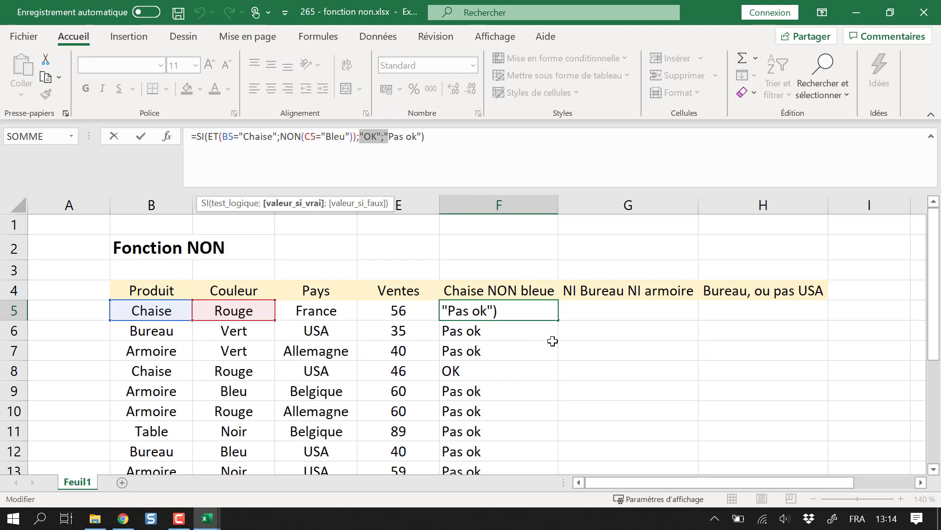
key("ctrl+Return")
- Start an ET formula in G5 with NON(B5="Bureau") as its first condition
left_click(608, 313)
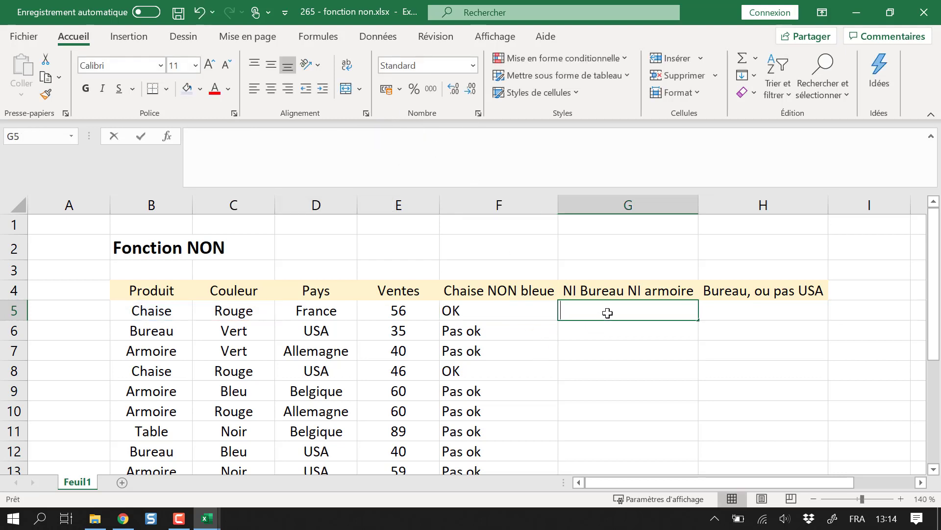
type("=")
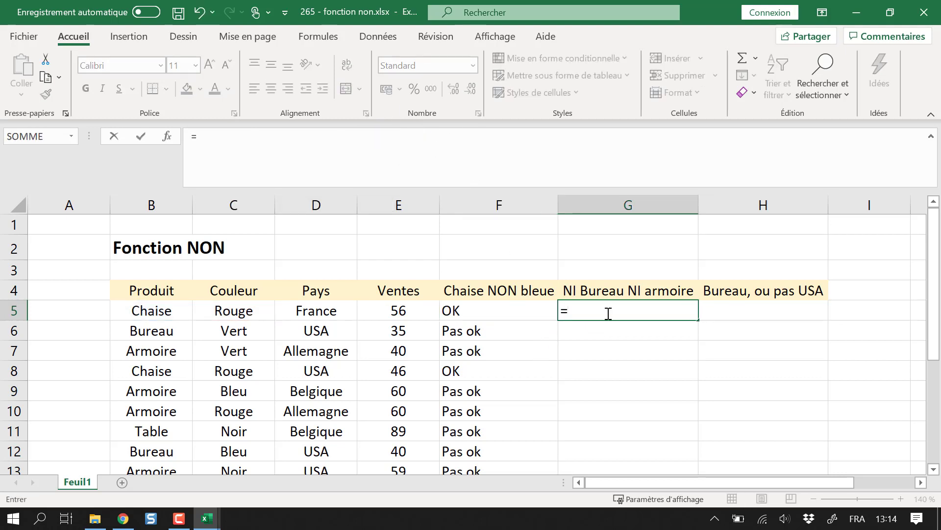
type("e")
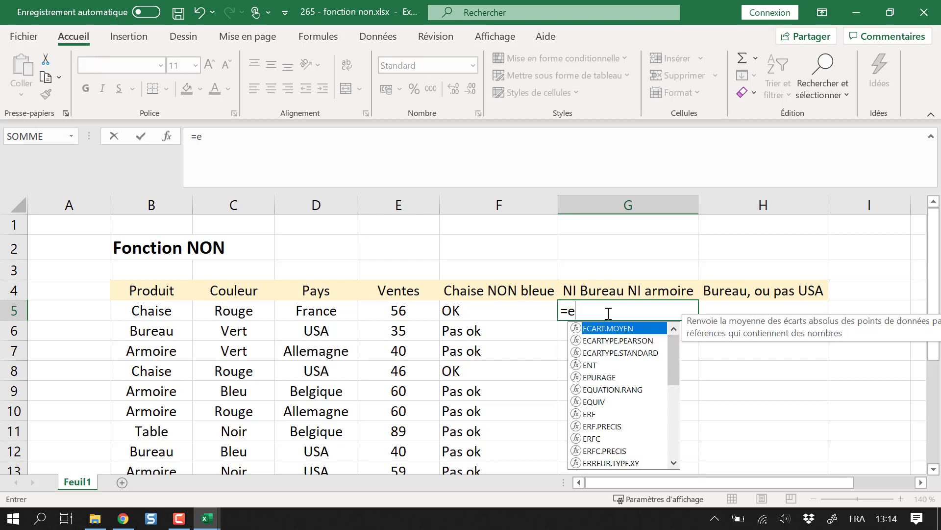
type("t(non")
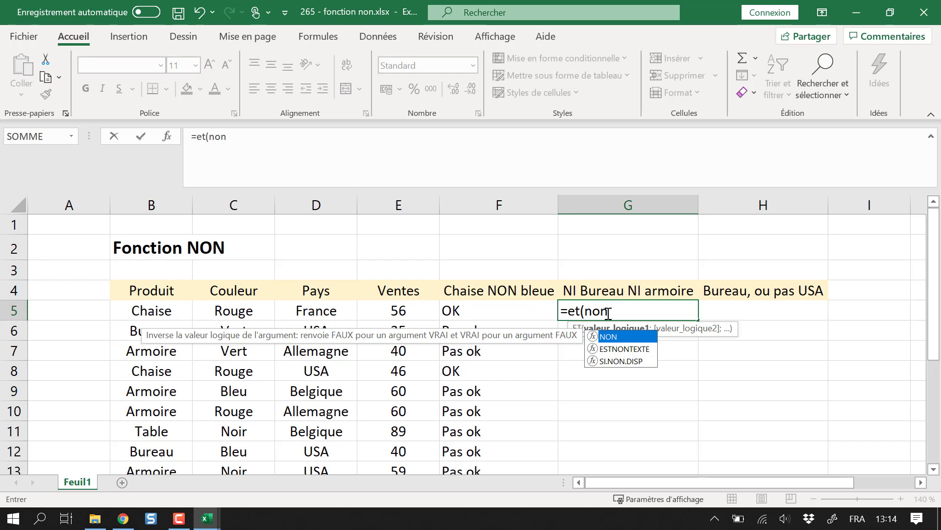
type("(")
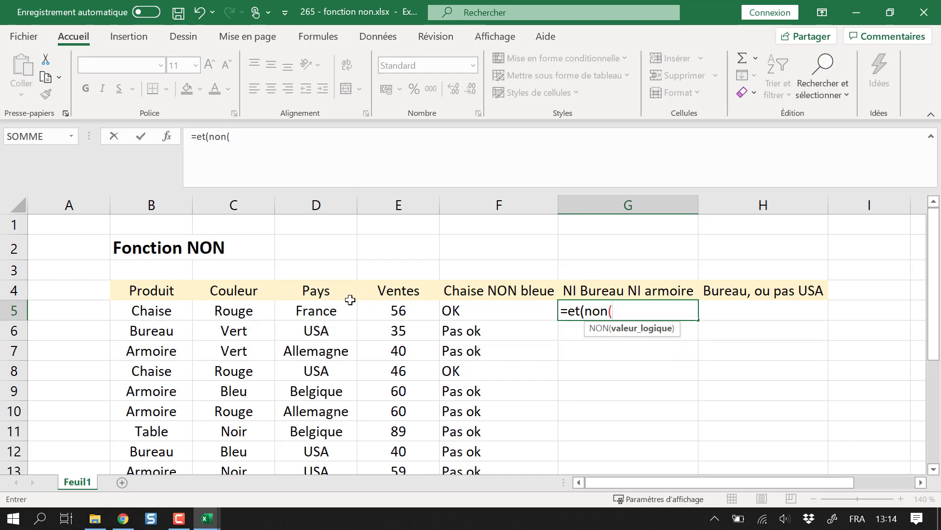
left_click(151, 313)
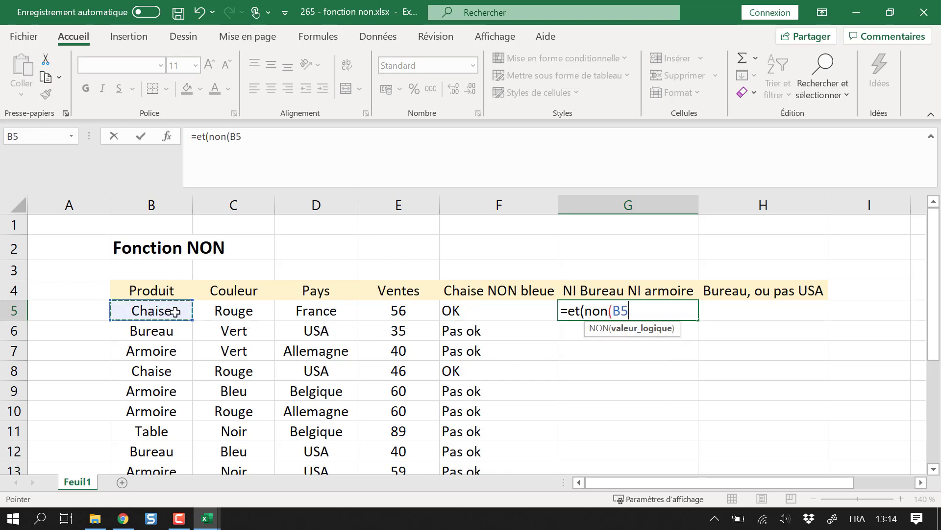
type("=\"Bu")
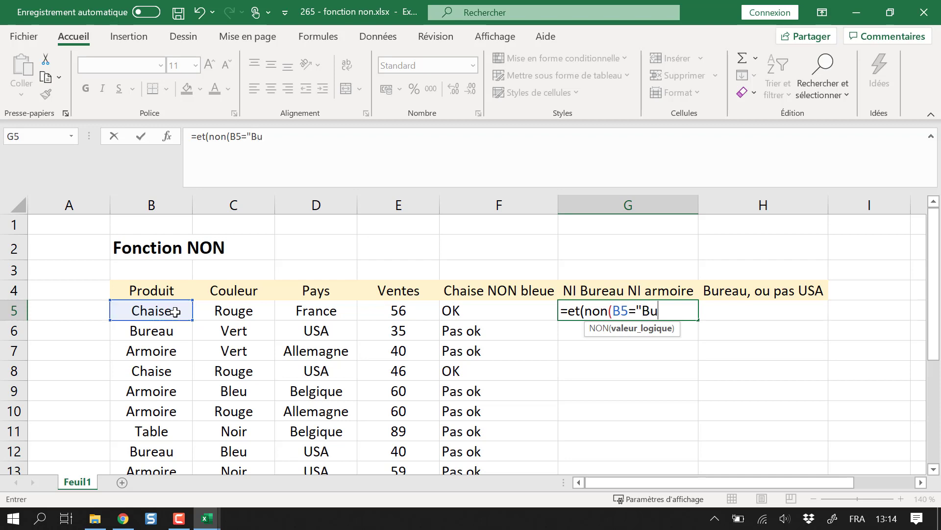
type("reau\")")
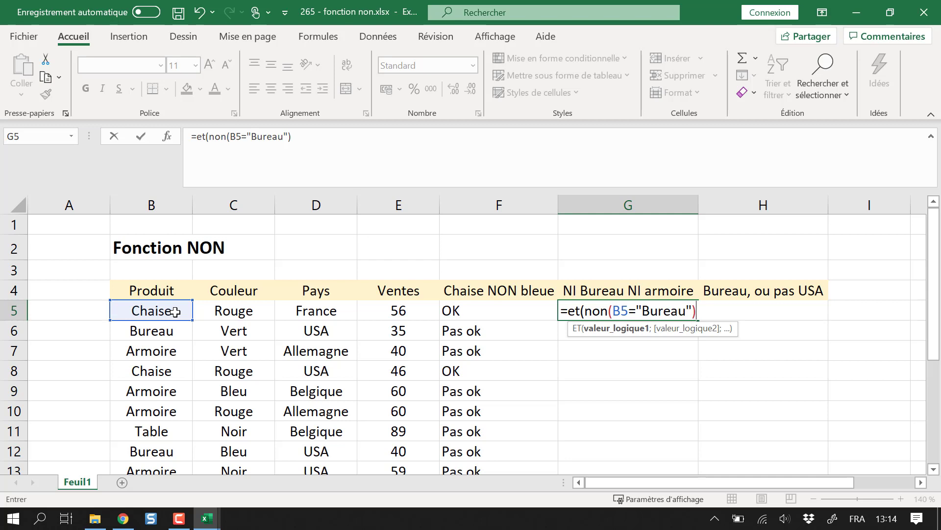
- Complete G5's ET formula with NON(B5="Armoire") as second condition and fill it down the "NI Bureau NI armoire" column
type(";")
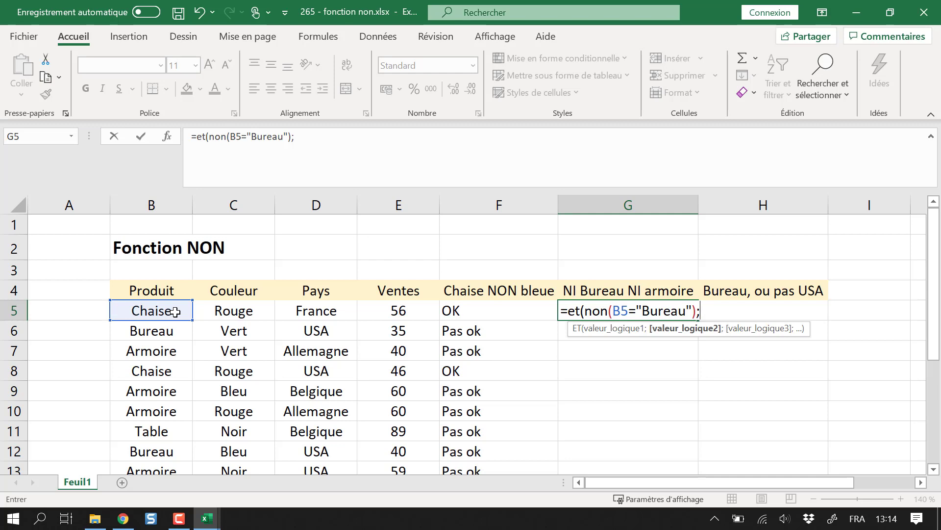
type("non(")
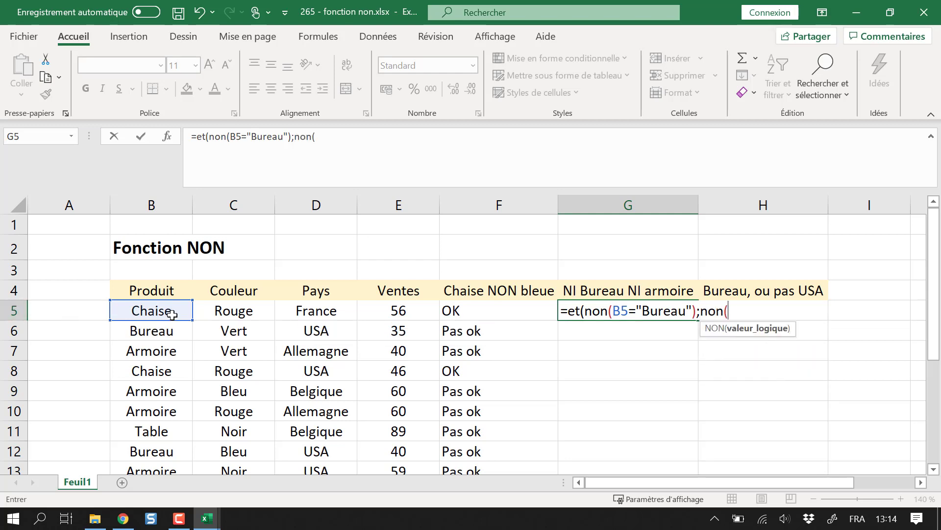
left_click(171, 314)
type("=\"")
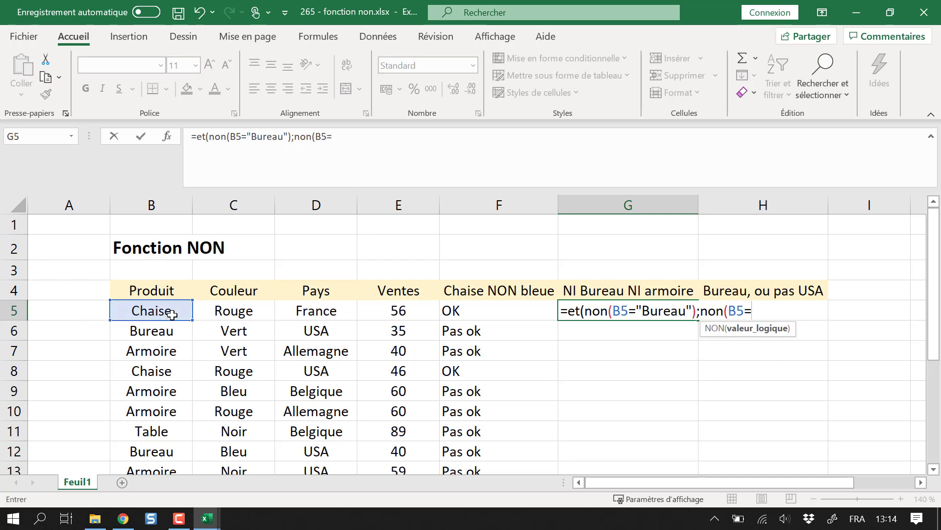
type("Armoire")
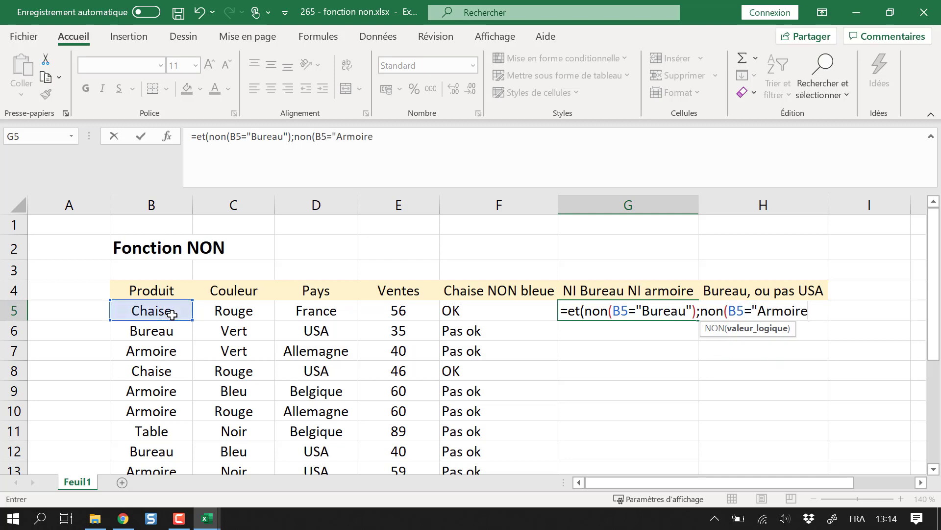
type("\")")
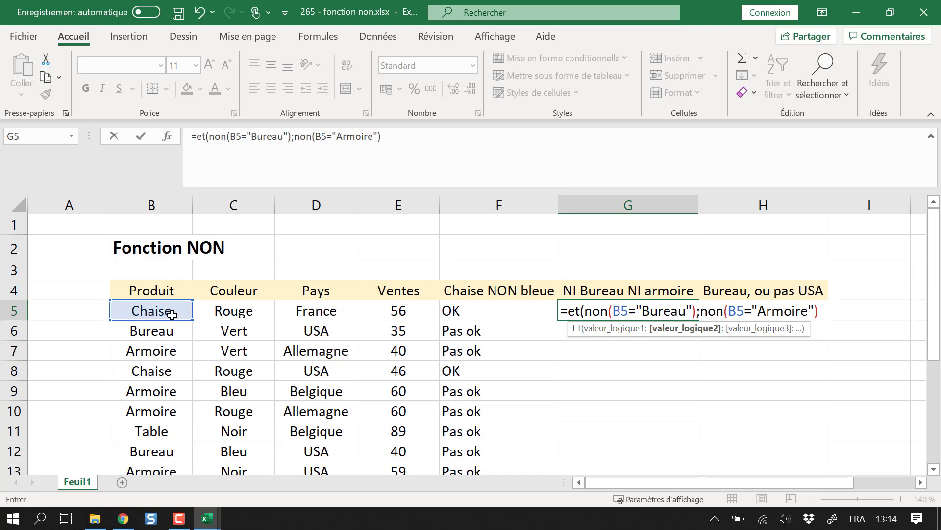
type(")")
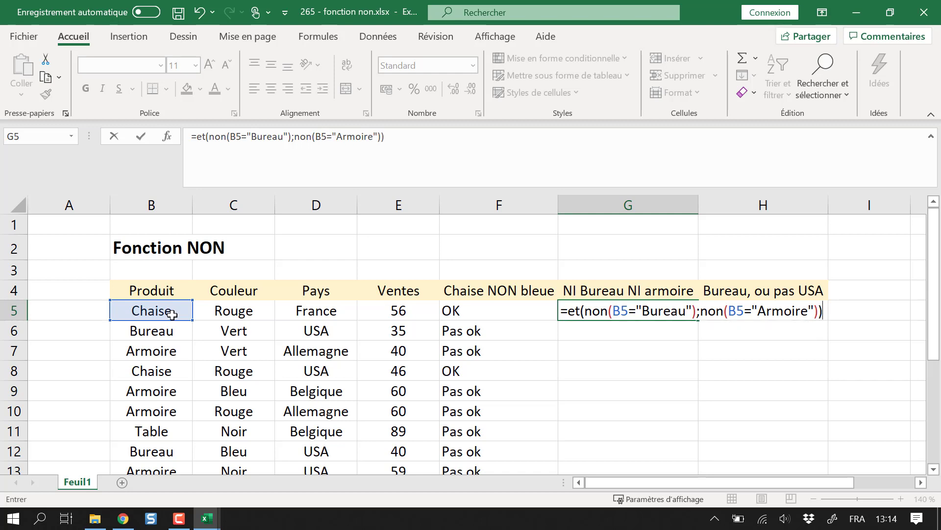
key("Return")
left_click(603, 313)
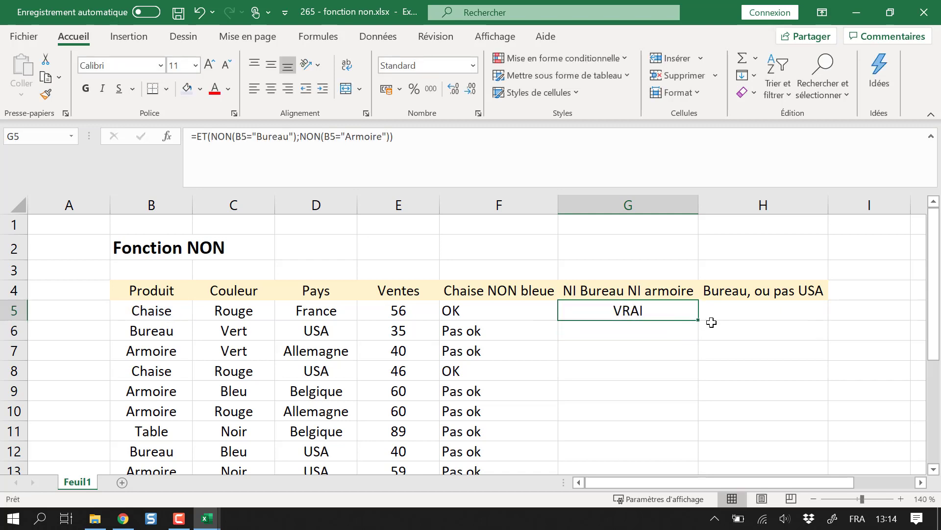
double_click(698, 320)
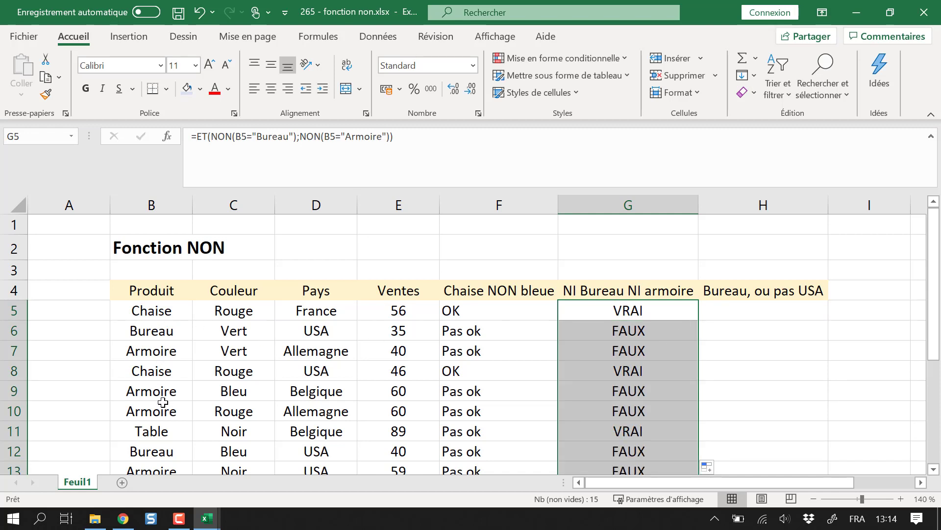
- Check the "NI Bureau NI armoire" results down to row 19 against the products in column B
left_click(171, 432)
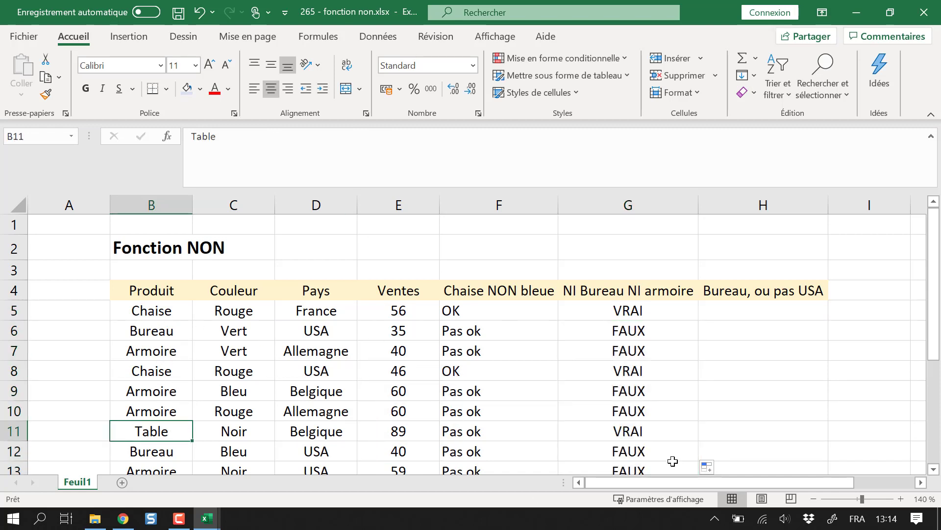
left_click(633, 369)
scroll(631, 369, "down", 3)
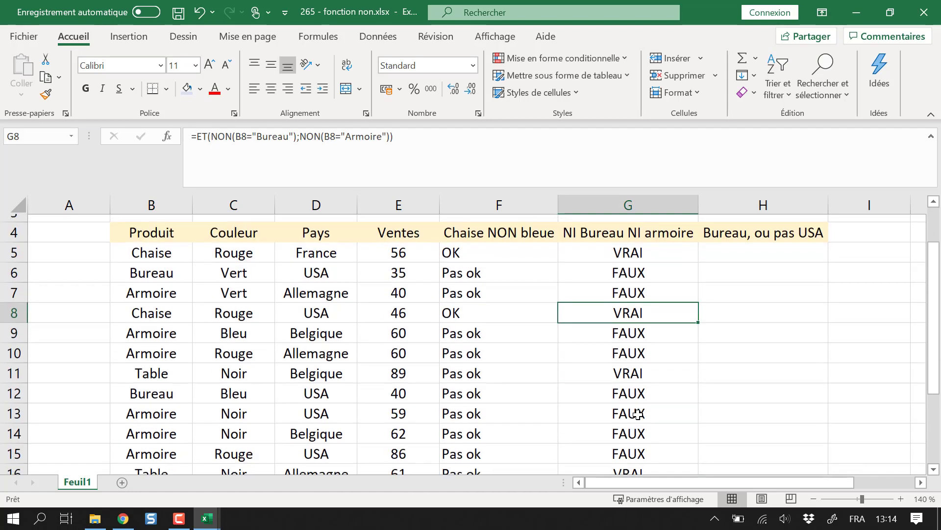
left_click(631, 369)
scroll(656, 420, "up", 3)
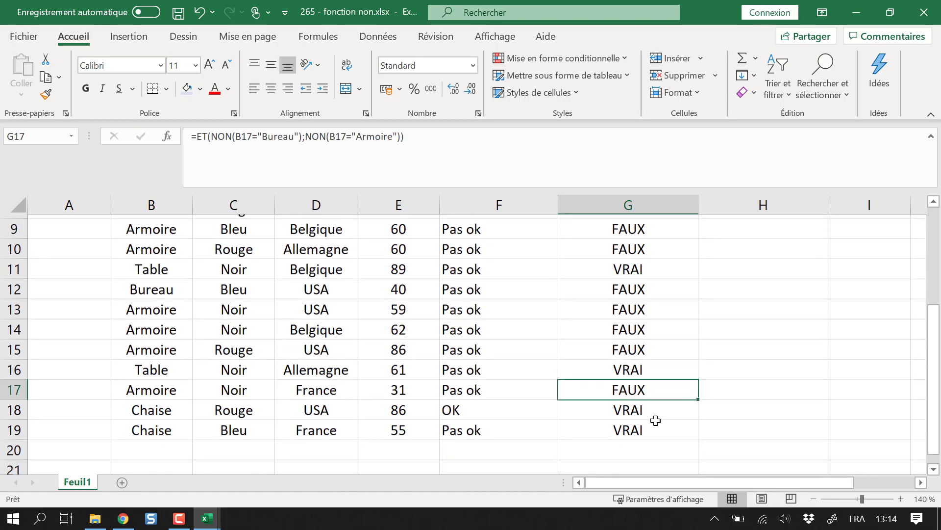
left_click(721, 315)
left_click(653, 315)
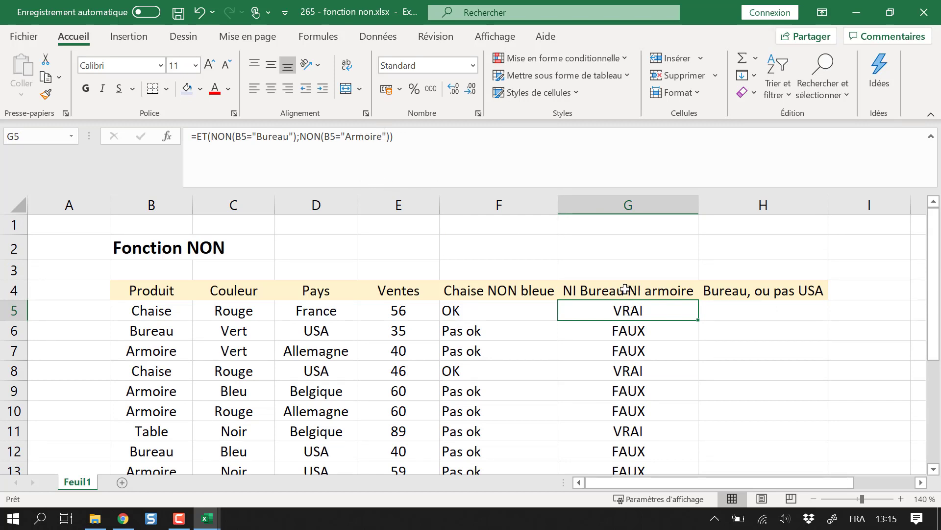
left_click_drag(173, 317, 149, 432)
left_click(602, 286)
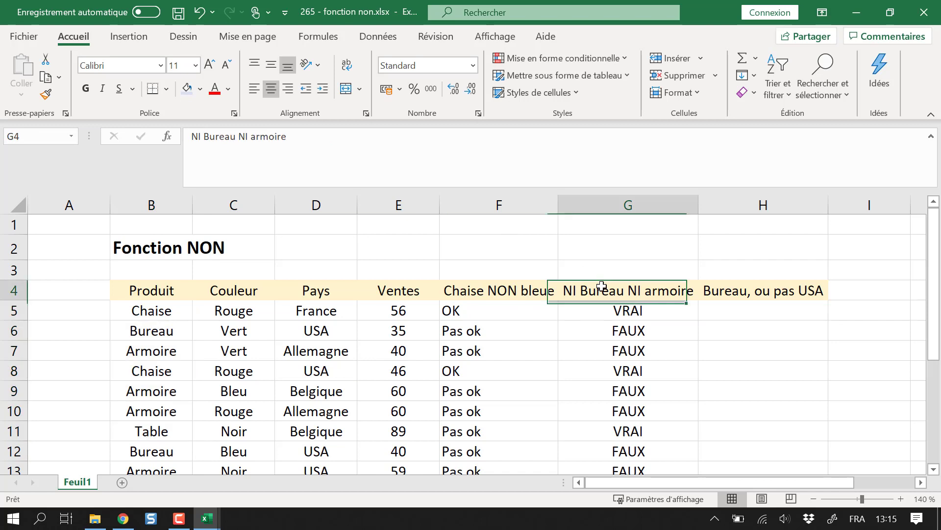
left_click(763, 310)
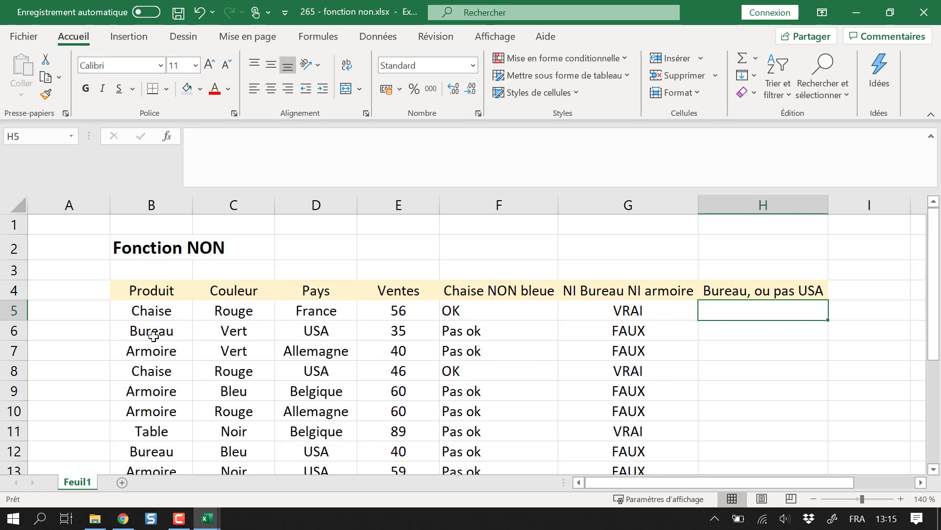
left_click_drag(151, 333, 151, 372)
left_click(732, 311)
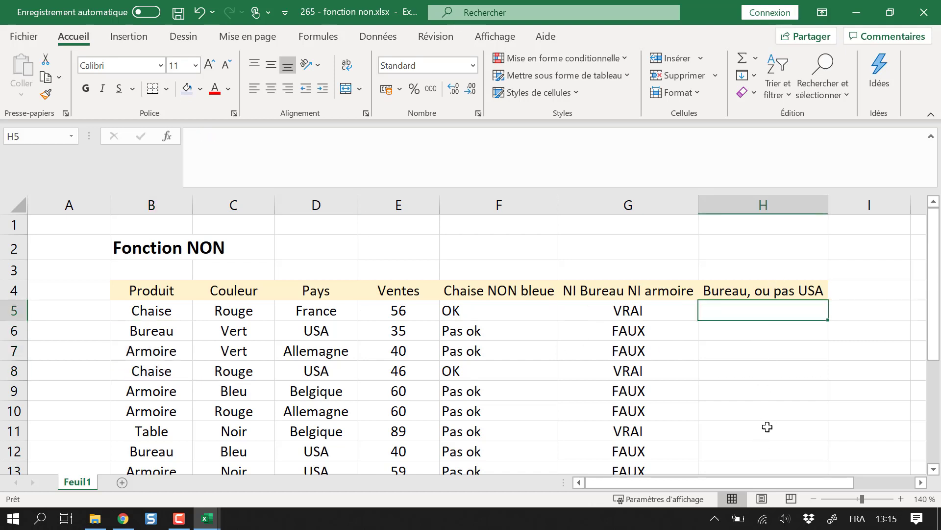
type("=")
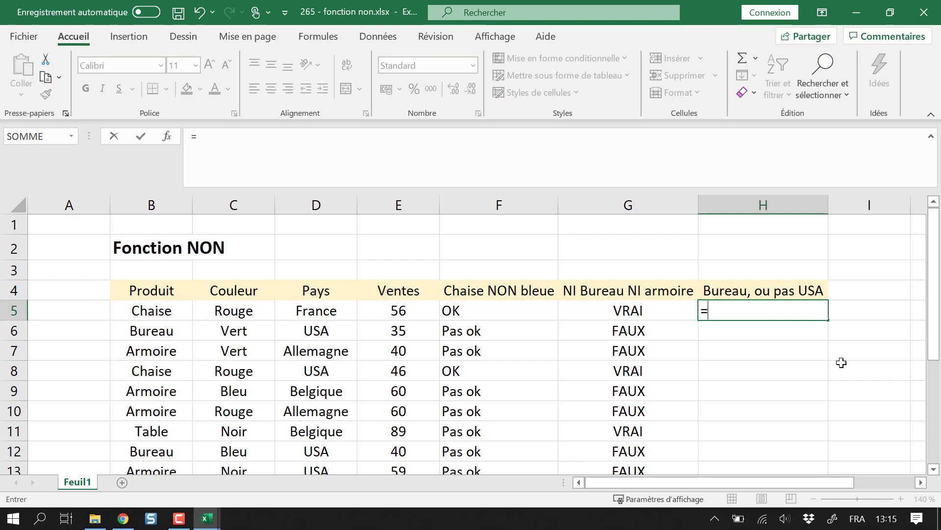
key("Escape")
type("=")
key("Escape")
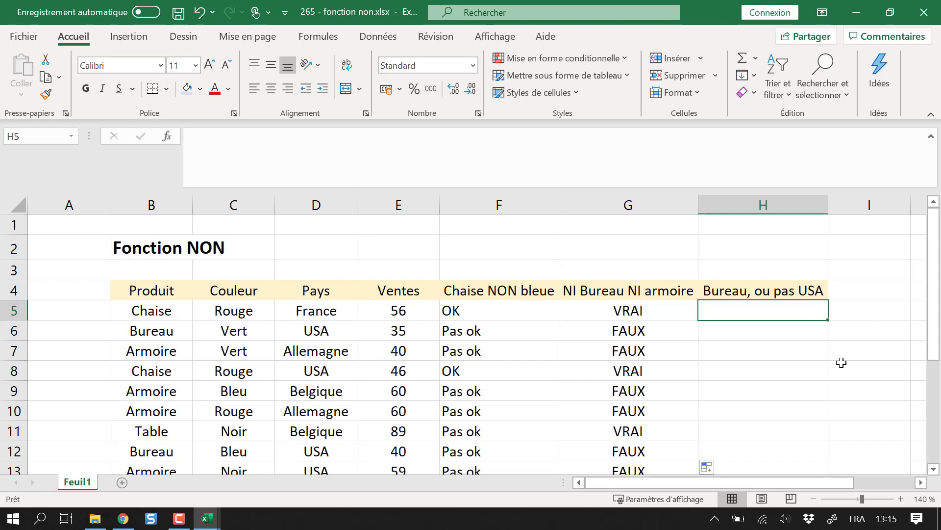
type("ou")
key("Escape")
- Start an OU formula in H5 with B5="Bureau" as its first condition
type("=ou(")
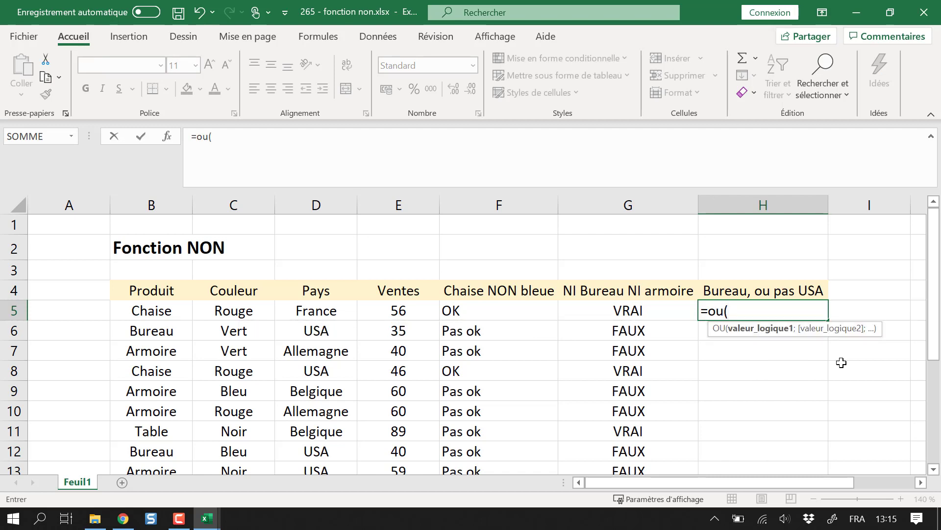
type("(")
key("BackSpace")
left_click(169, 313)
type("=")
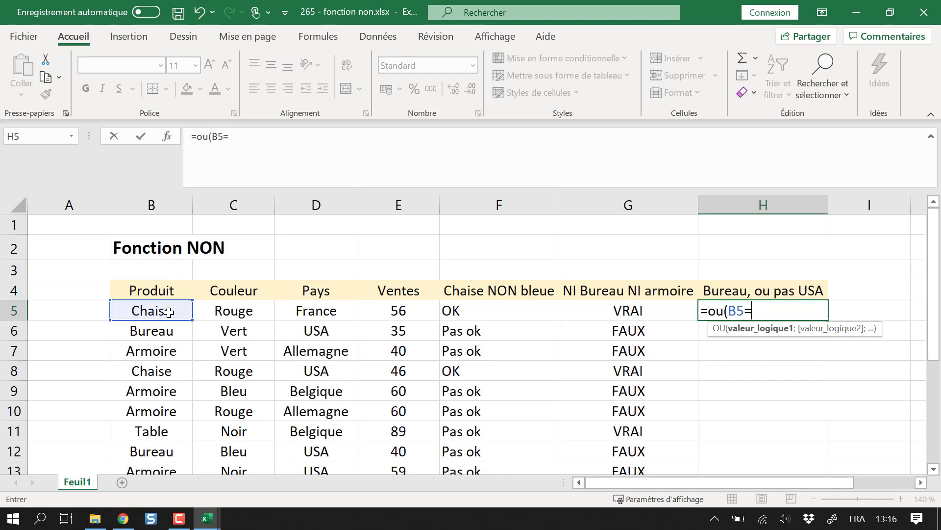
type("\"Burea")
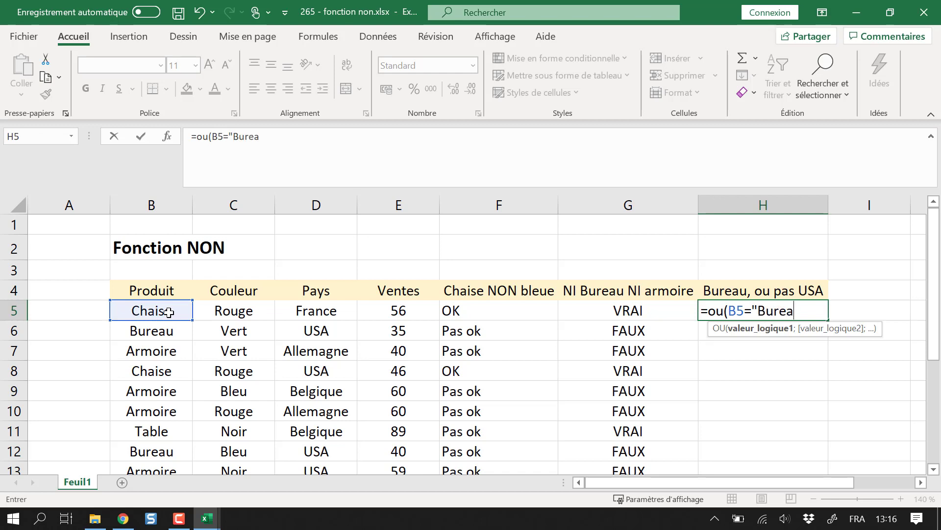
type("u\";")
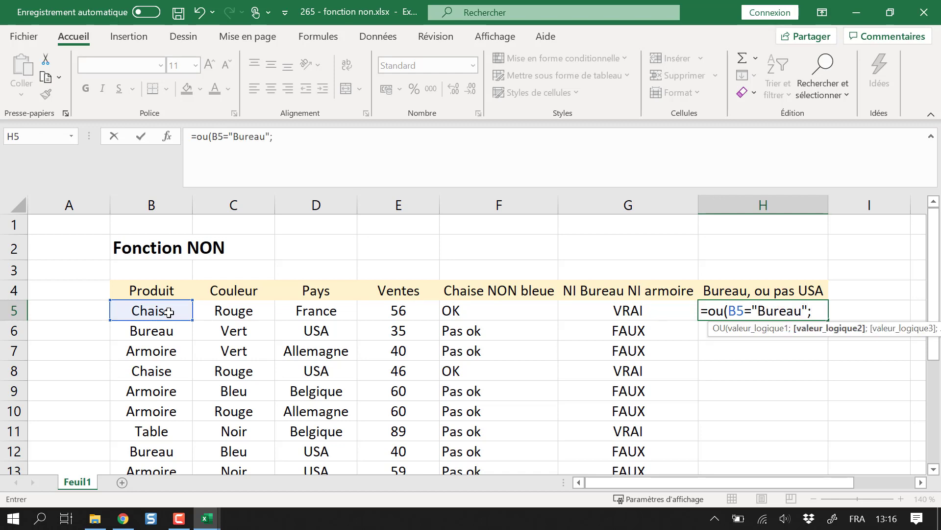
- Complete H5's OU formula with NON(D5="USA") as second condition and fill it down the "Bureau, ou pas USA" column
type("non(")
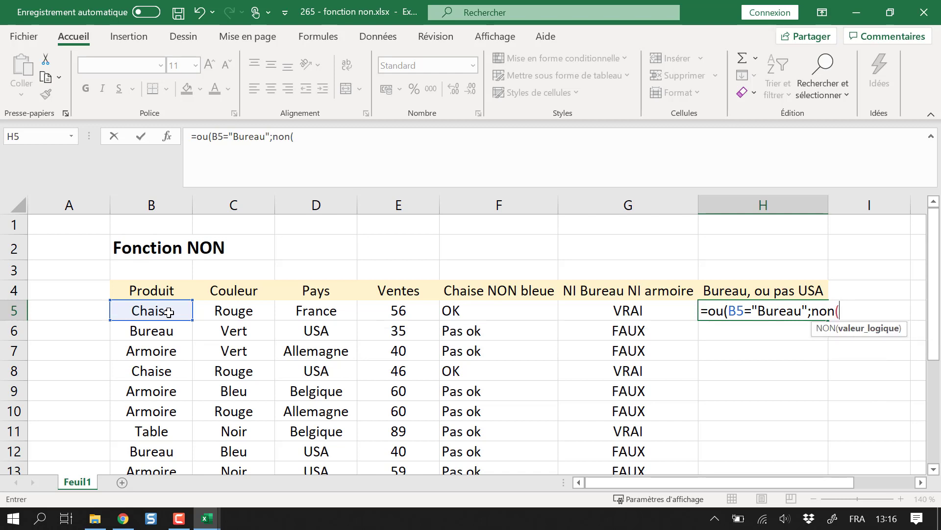
left_click(309, 314)
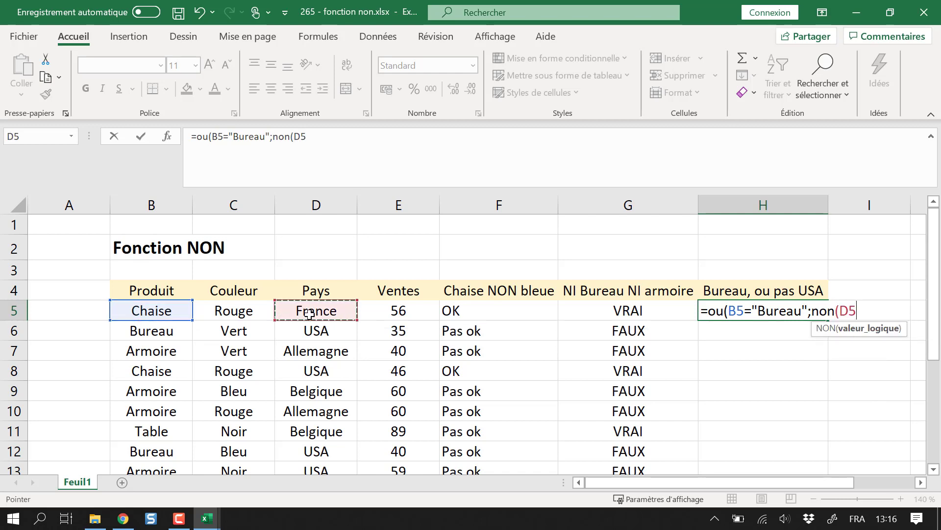
type("=\"")
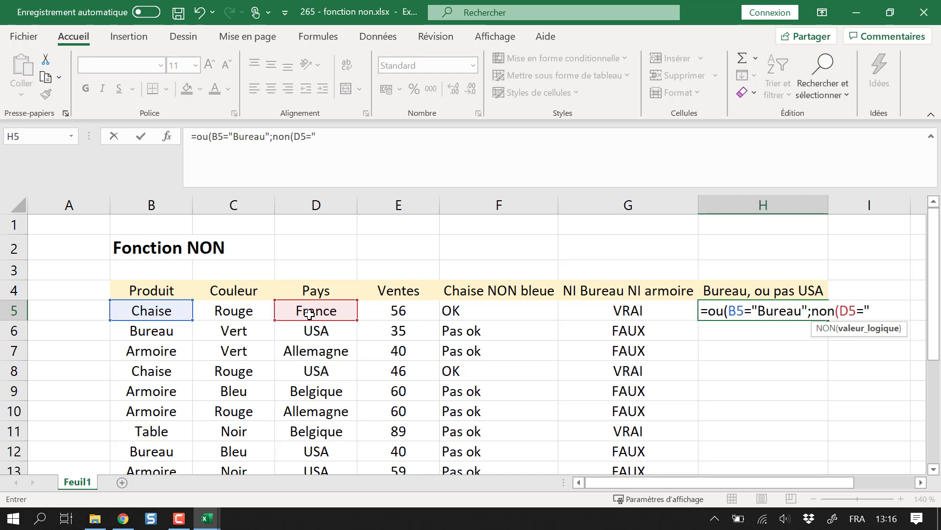
type("USA\")")
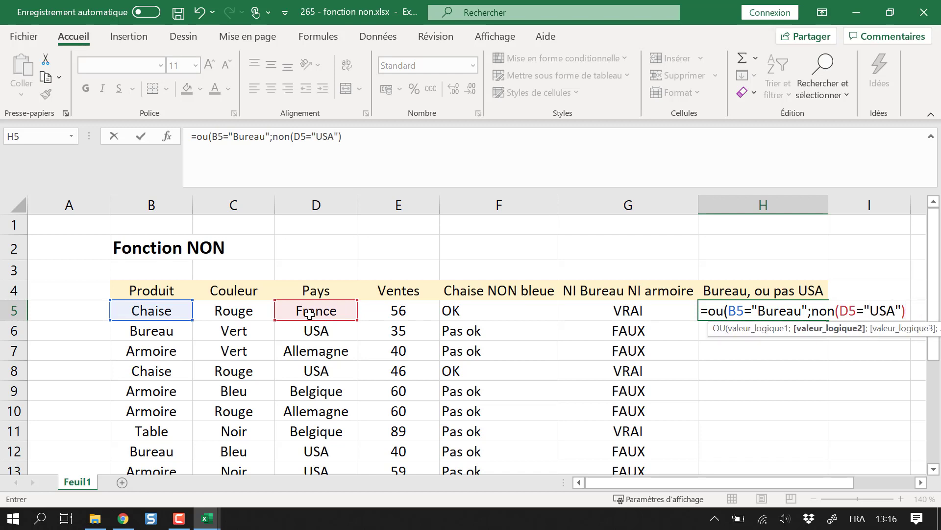
type(")")
key("Return")
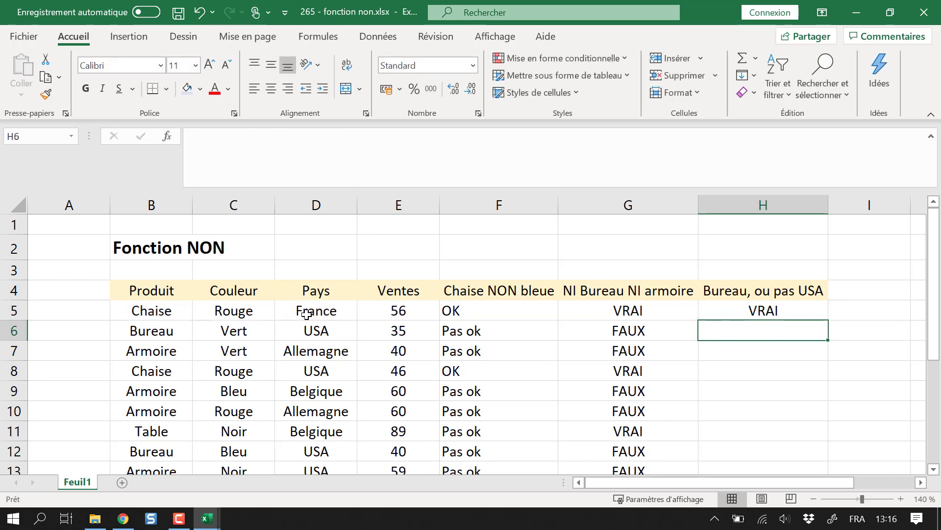
left_click(785, 312)
double_click(828, 320)
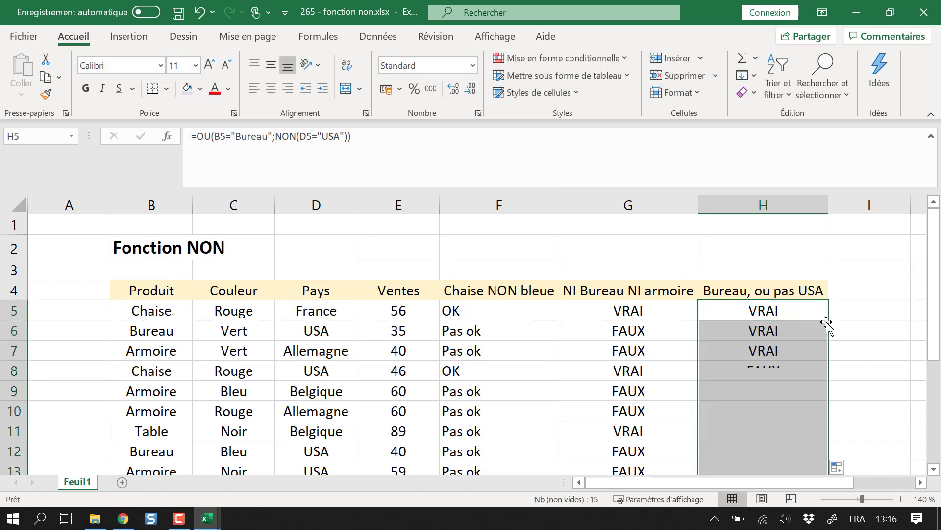
- Examine the filled "Bureau, ou pas USA" results from row 5 down to row 19
left_click(799, 315)
left_click_drag(799, 315, 788, 330)
left_click(791, 372)
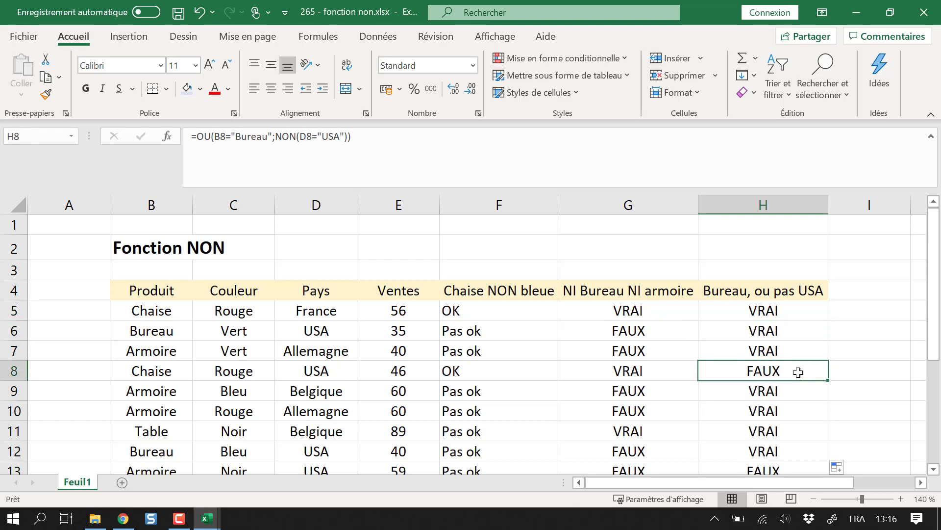
scroll(807, 375, "down", 1)
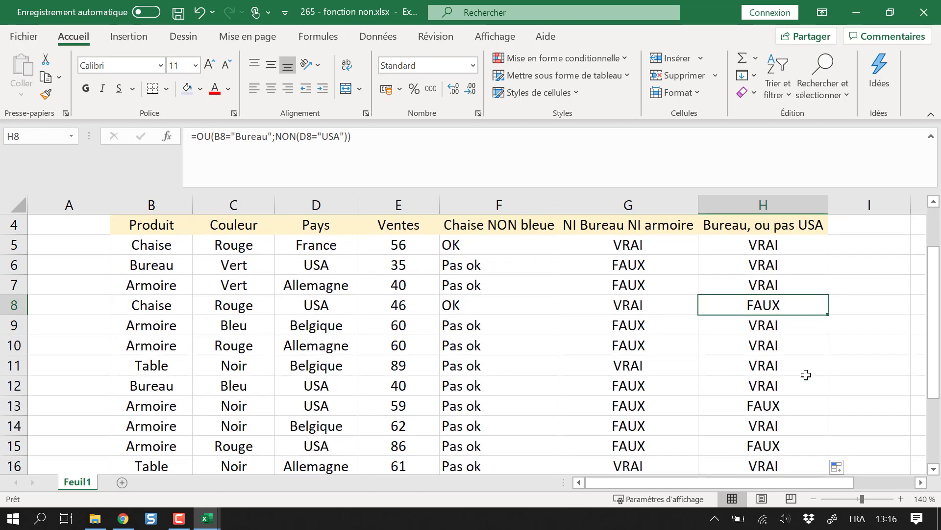
scroll(807, 375, "up", 1)
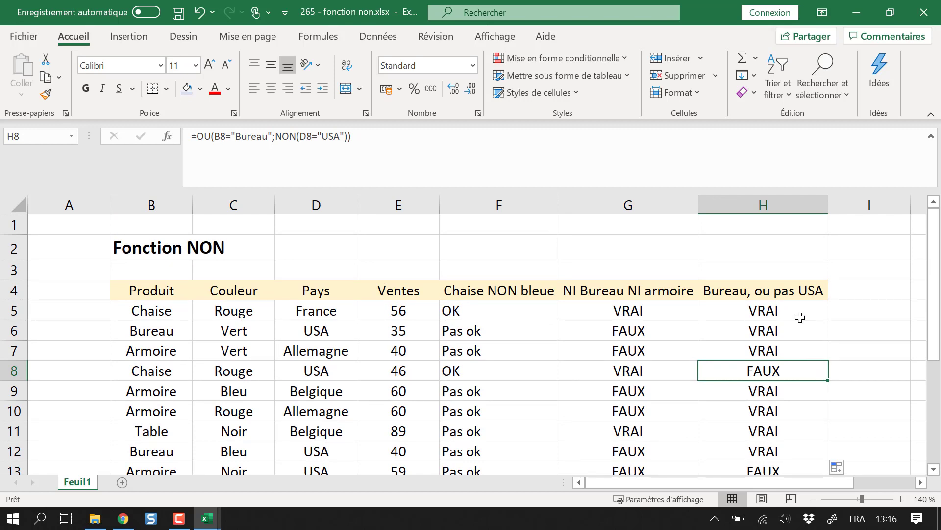
left_click(780, 293)
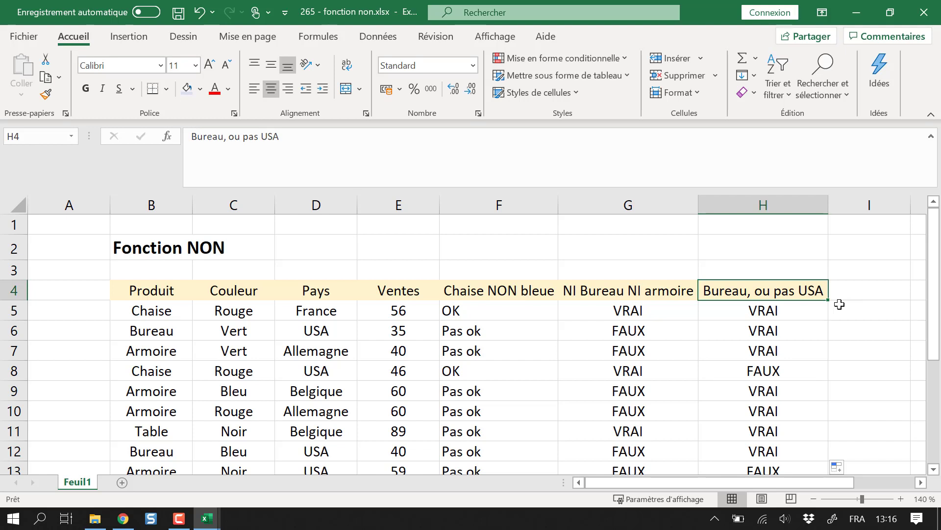
scroll(765, 324, "down", 3)
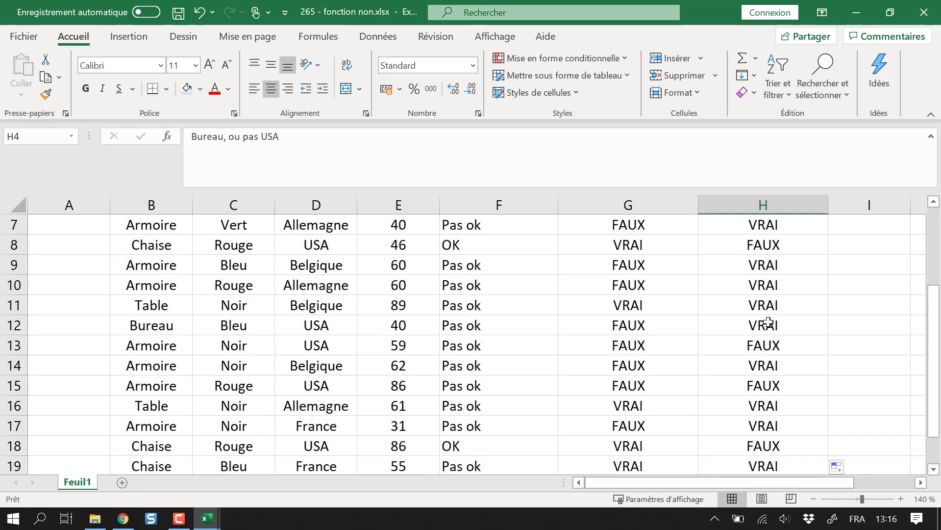
left_click(793, 406)
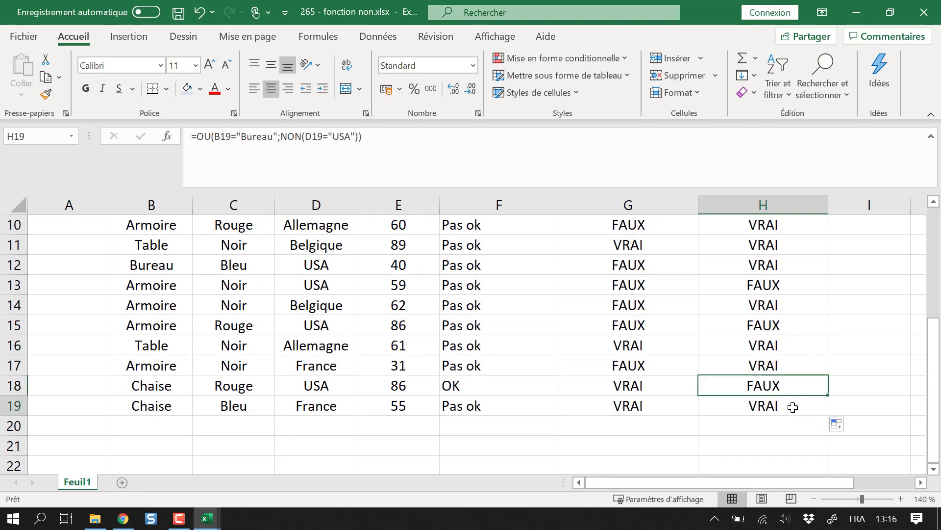
scroll(782, 410, "up", 3)
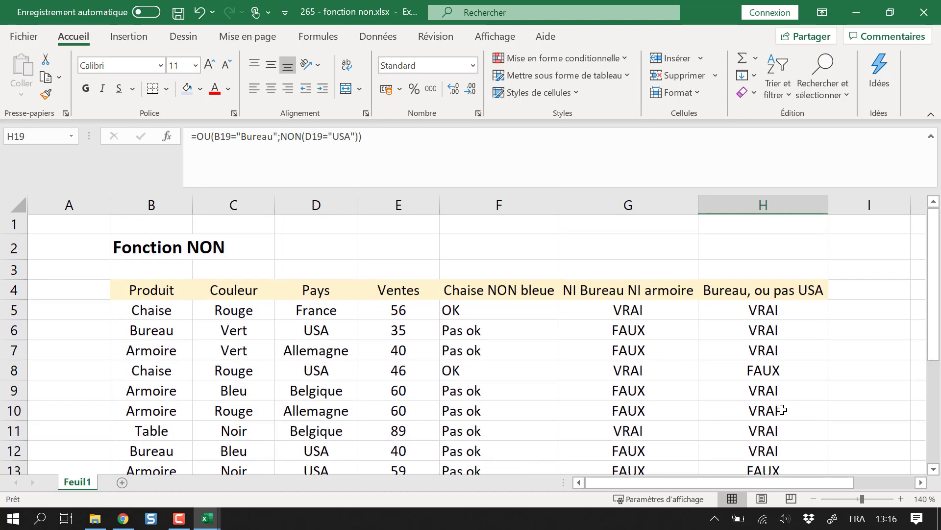
- Compare the "Bureau, ou pas USA" flags with each row's product and country, including the USA chair in row 8
left_click(777, 315)
left_click_drag(780, 351, 771, 309)
left_click(782, 333)
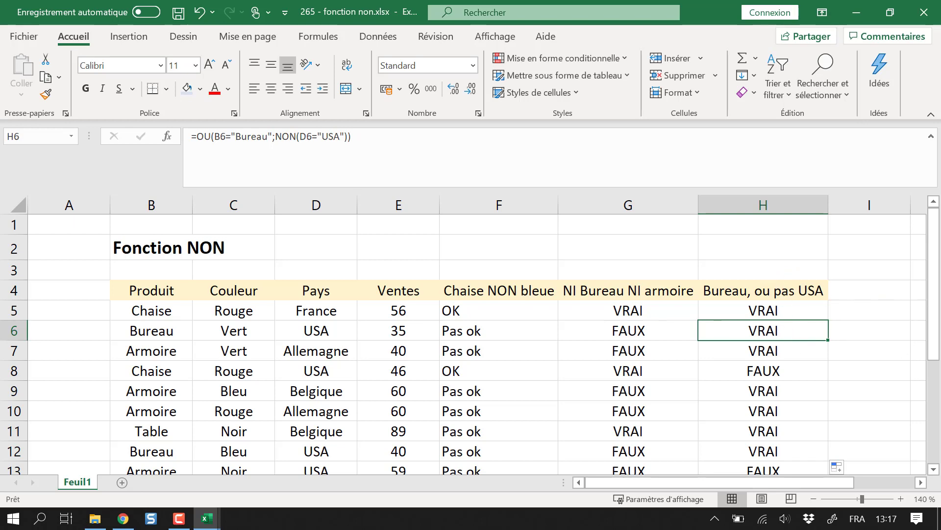
scroll(784, 337, "down", 1)
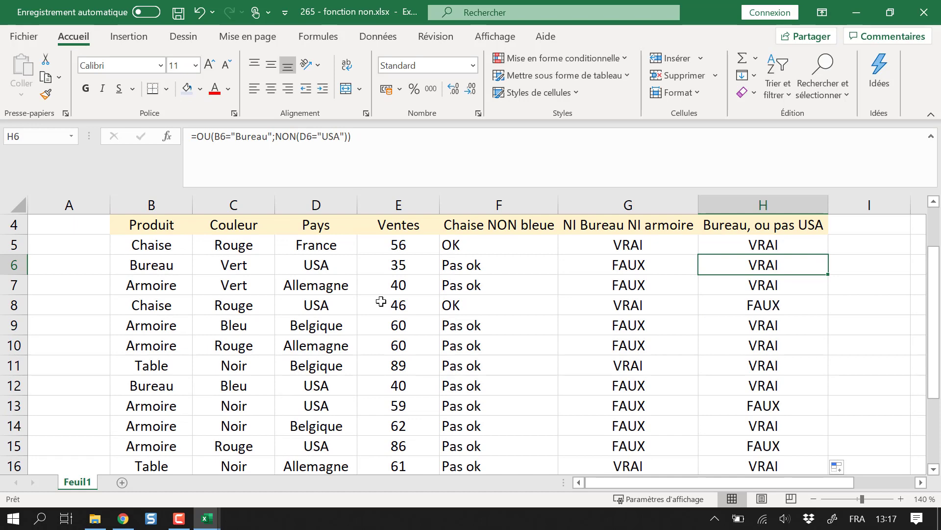
left_click(318, 306)
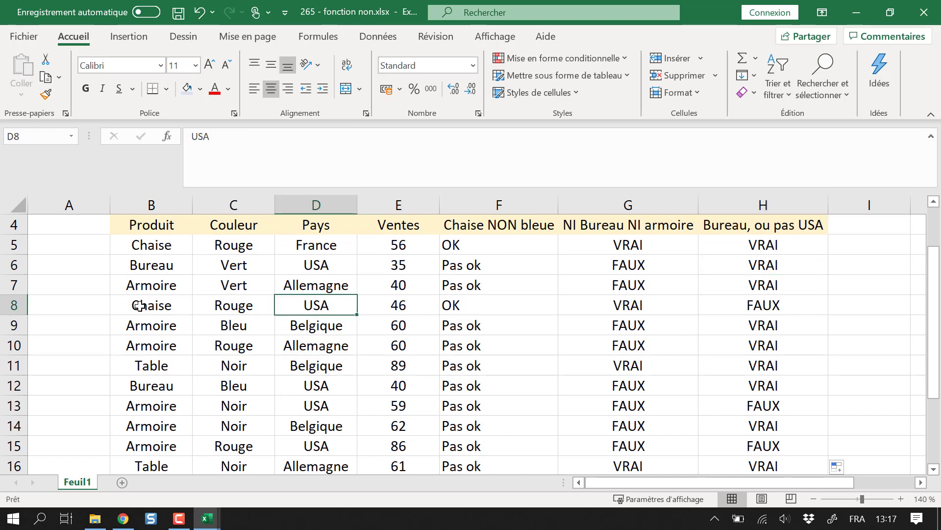
scroll(369, 312, "up", 1)
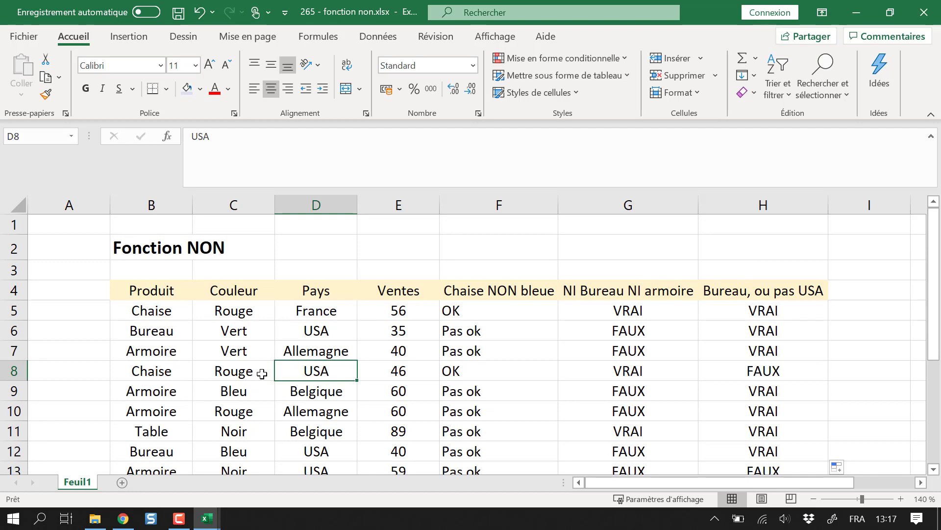
left_click(754, 371)
scroll(745, 380, "down", 2)
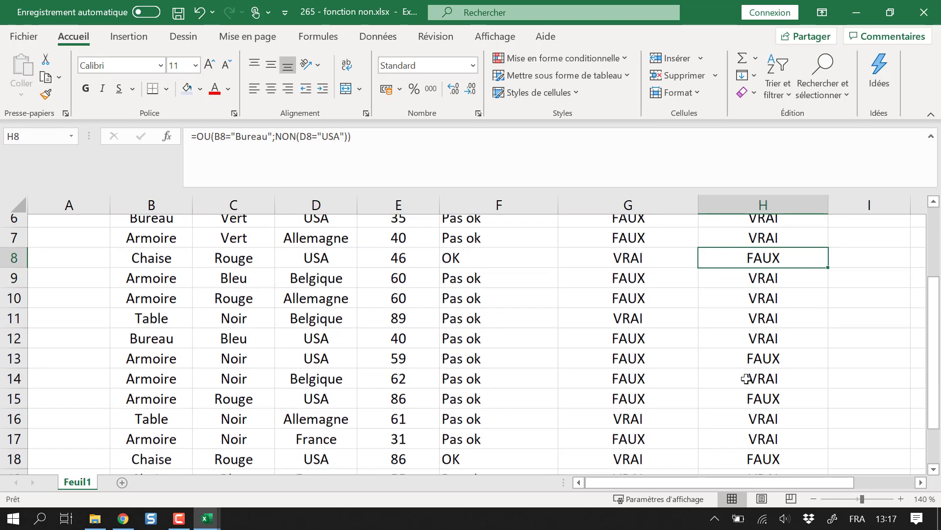
scroll(746, 380, "down", 2)
scroll(760, 344, "up", 3)
- Review the NON condition in H5's OU formula and the VRAI/FAUX reference cells in J2:K3
left_click(750, 311)
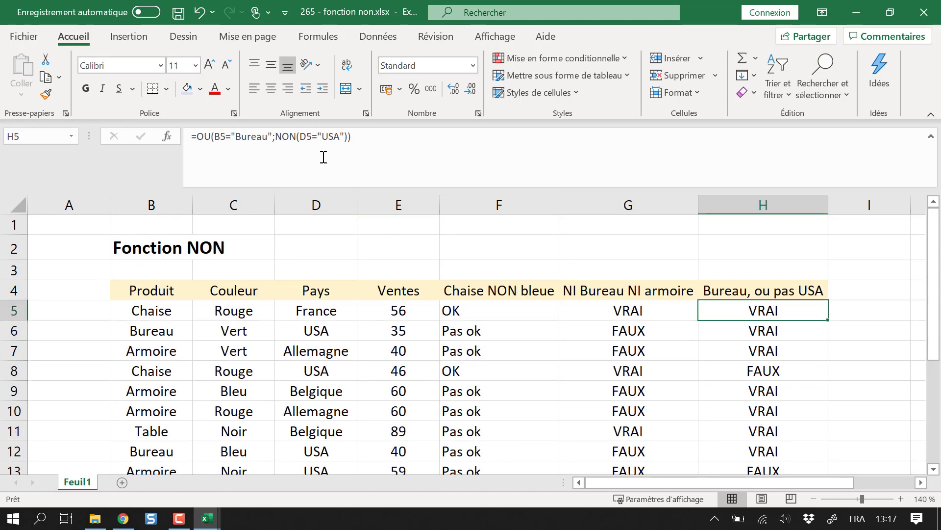
left_click(314, 137)
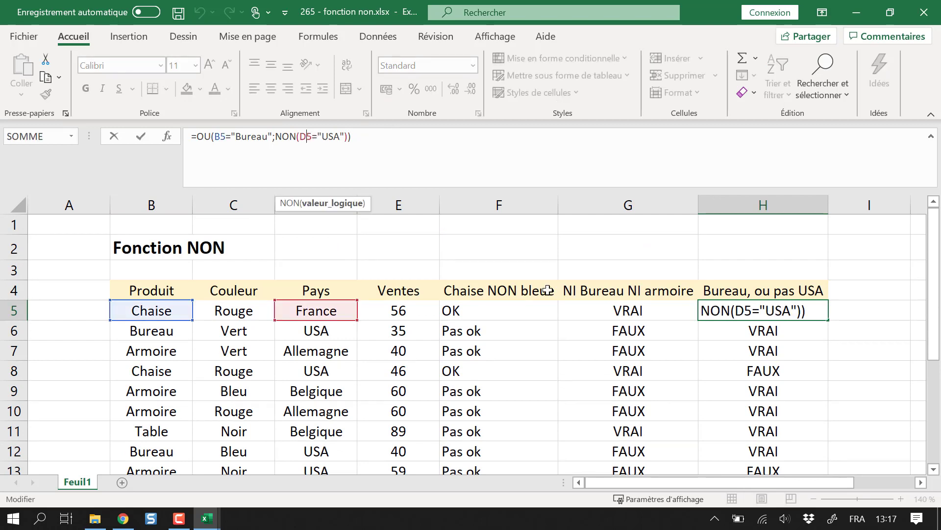
key("Escape")
left_click_drag(743, 482, 808, 471)
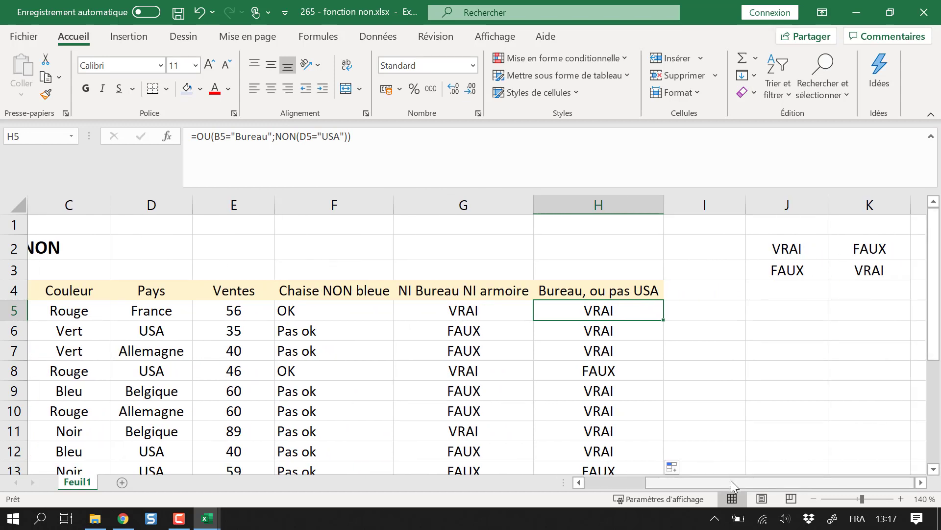
left_click_drag(731, 480, 670, 478)
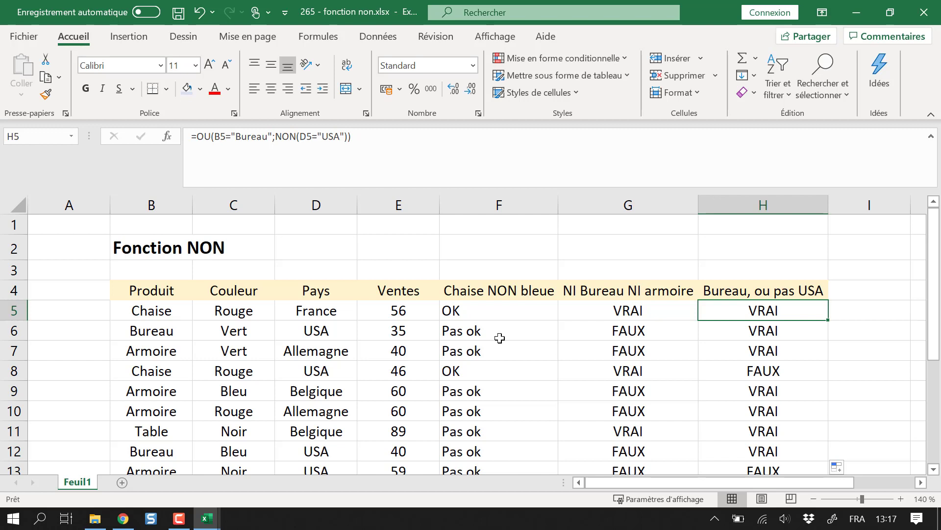
key("Down")
key("Up")
left_click(716, 261)
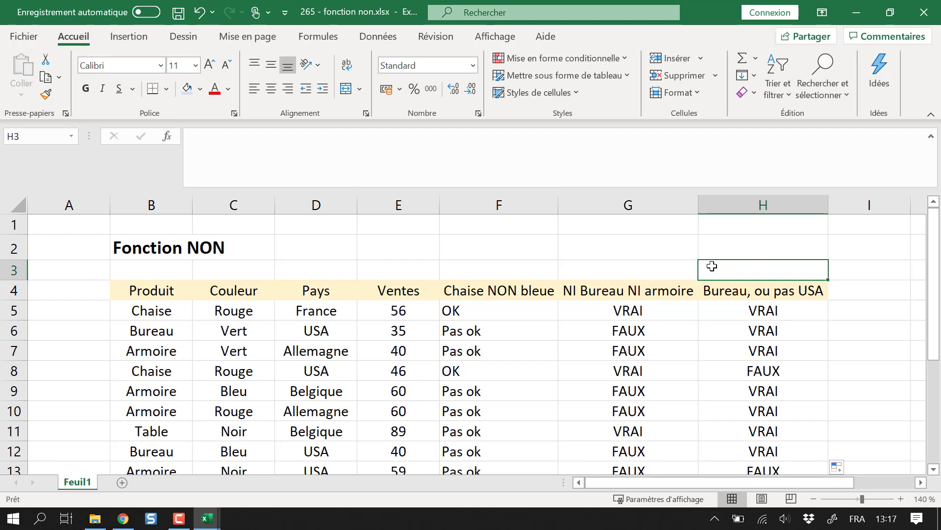